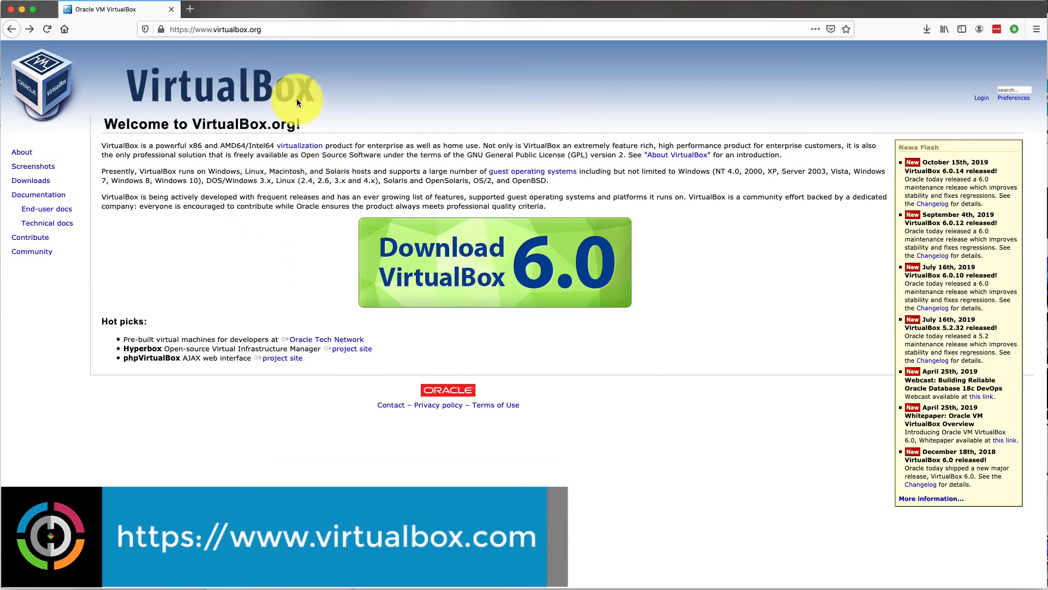
Go to the VirtualBox downloads page and download the OS X hosts package VirtualBox-6.0.14-133895-OSX.dmg
{"action": "left_click", "coordinate": [272, 31]}
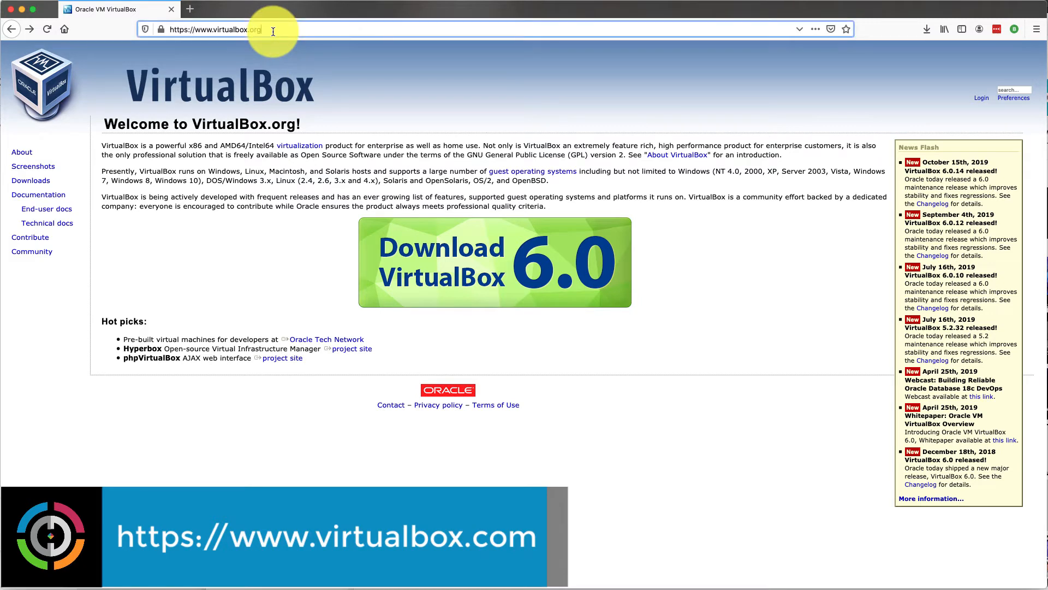
{"action": "left_click_drag", "start_coordinate": [272, 31], "coordinate": [196, 30]}
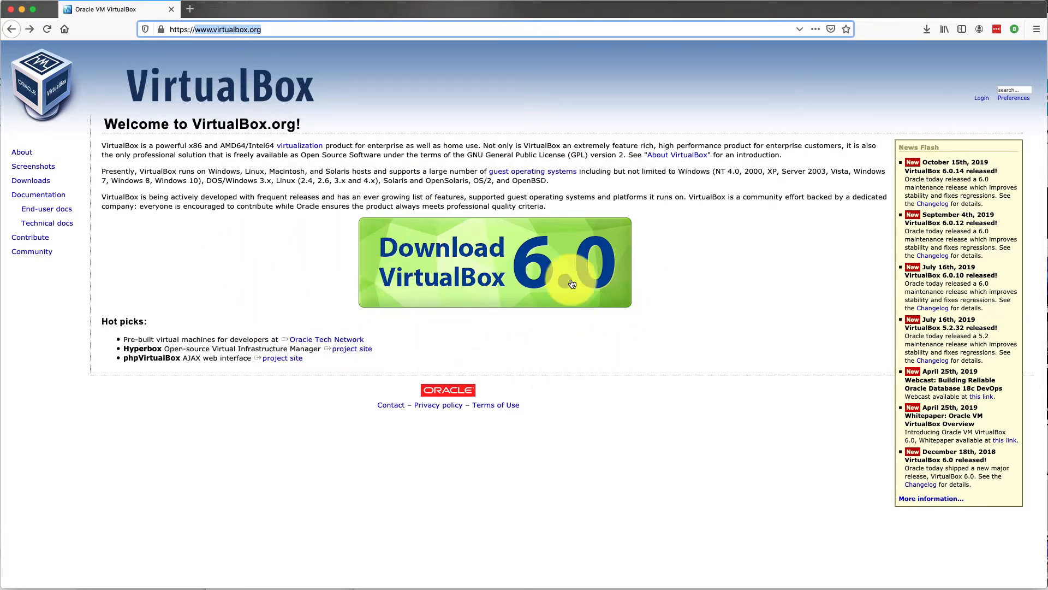
{"action": "left_click", "coordinate": [439, 292]}
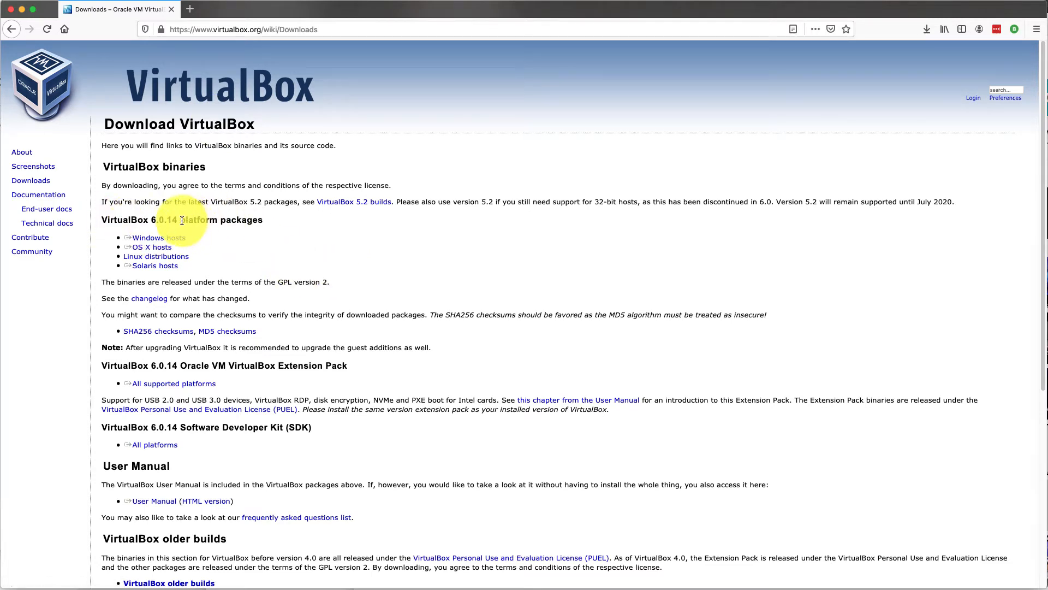
{"action": "left_click_drag", "start_coordinate": [182, 220], "coordinate": [269, 218]}
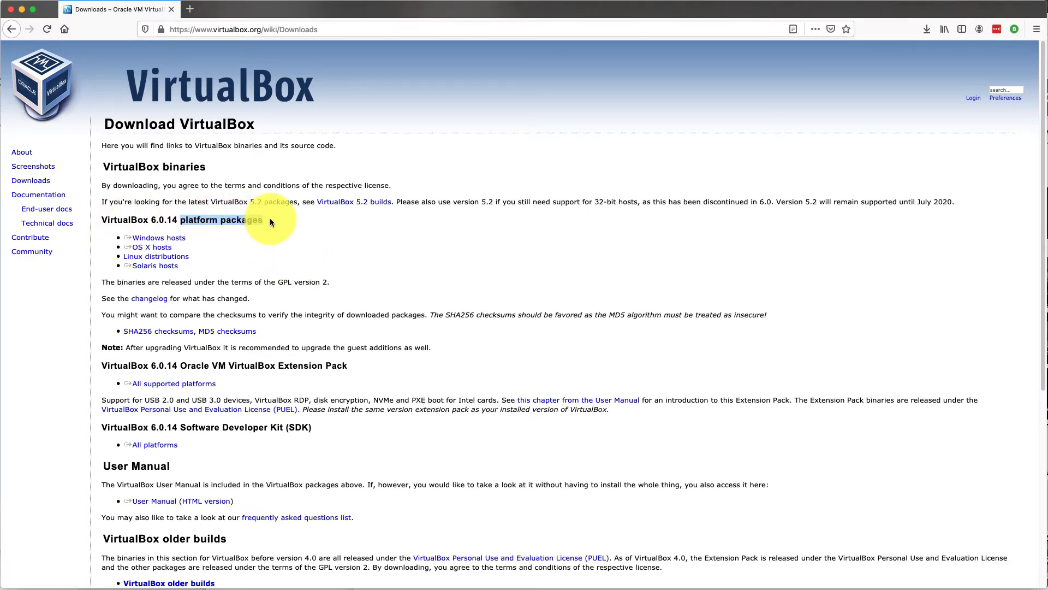
{"action": "left_click", "coordinate": [181, 246]}
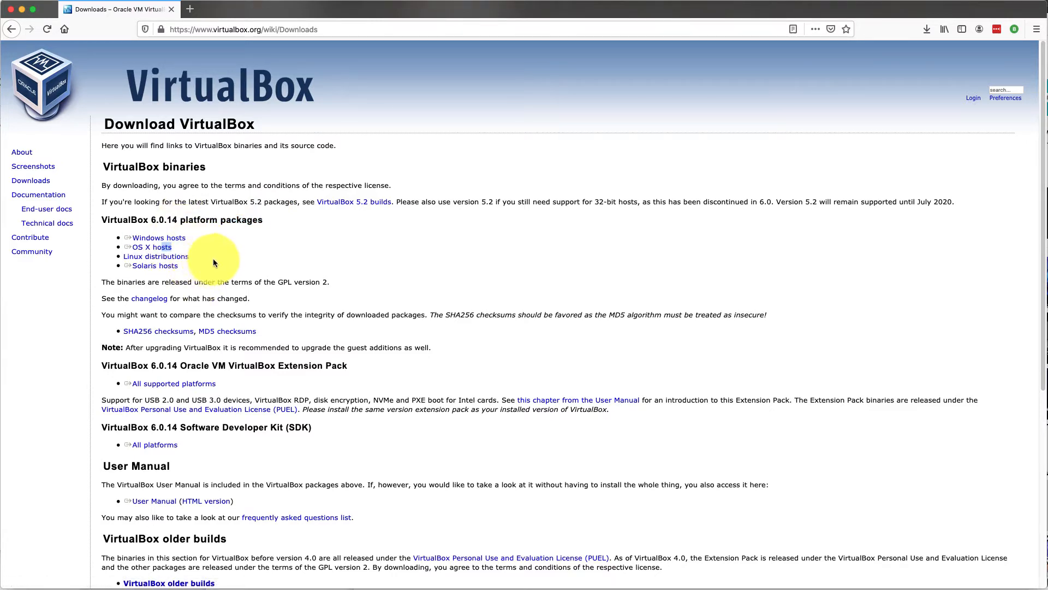
{"action": "left_click", "coordinate": [166, 249]}
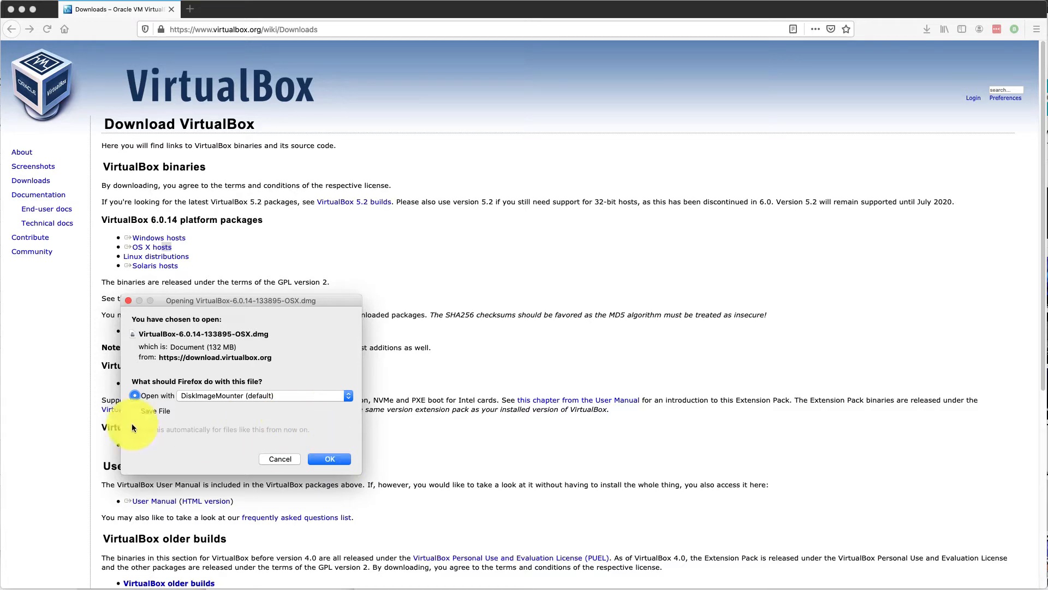
Open the downloaded VirtualBox DMG with DiskImageMounter so its disk image mounts
{"action": "left_click", "coordinate": [340, 458]}
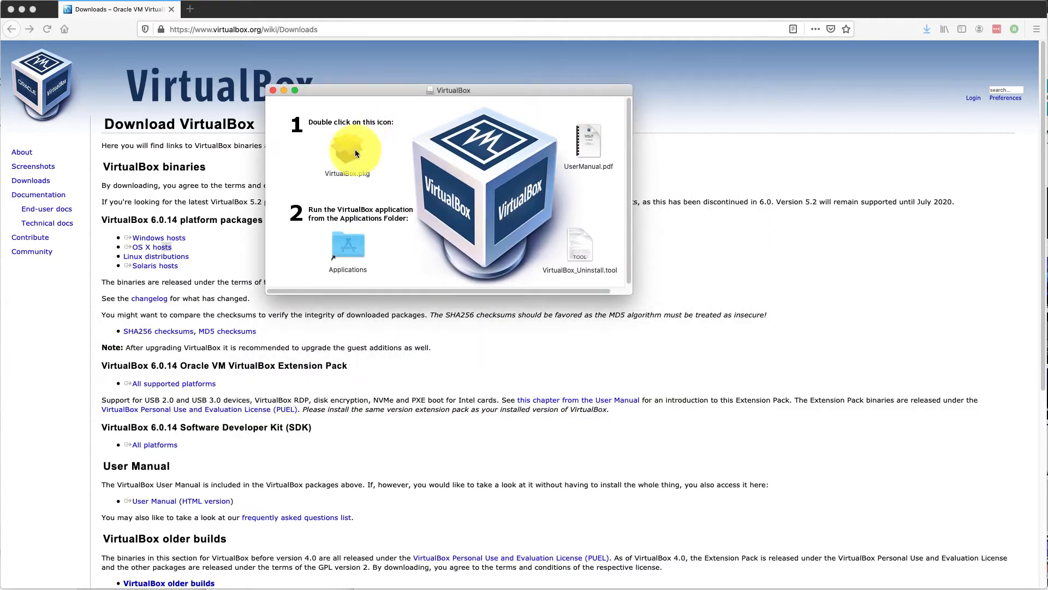
{"action": "mouse_move", "coordinate": [344, 145]}
{"action": "left_mouse_down"}
{"action": "mouse_move", "coordinate": [345, 158]}
{"action": "mouse_move", "coordinate": [350, 149]}
{"action": "left_mouse_up"}
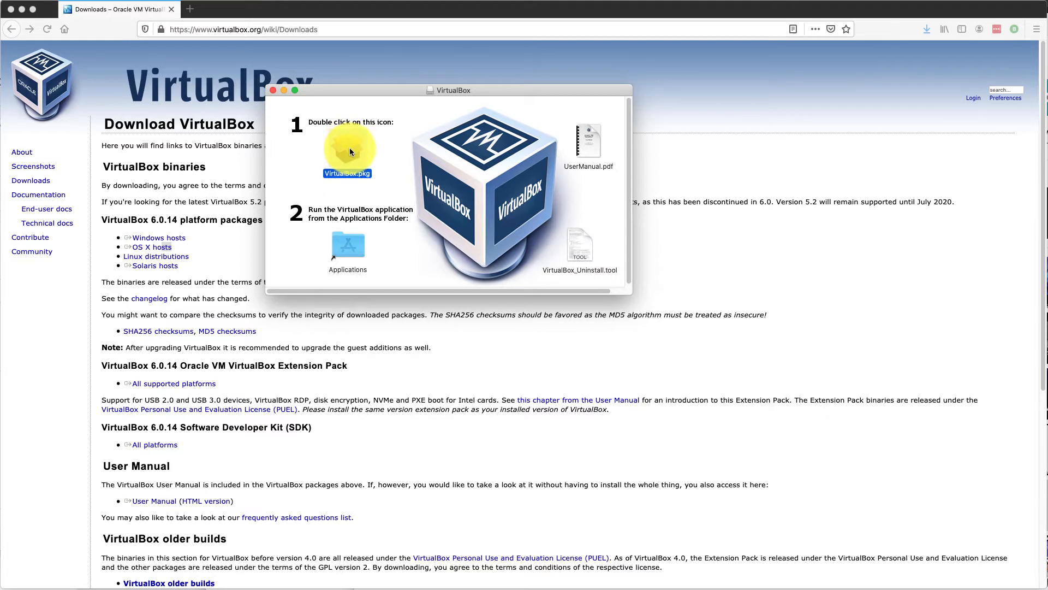
Run VirtualBox.pkg and start the standard VirtualBox install on Macintosh HD
{"action": "double_click", "coordinate": [352, 151]}
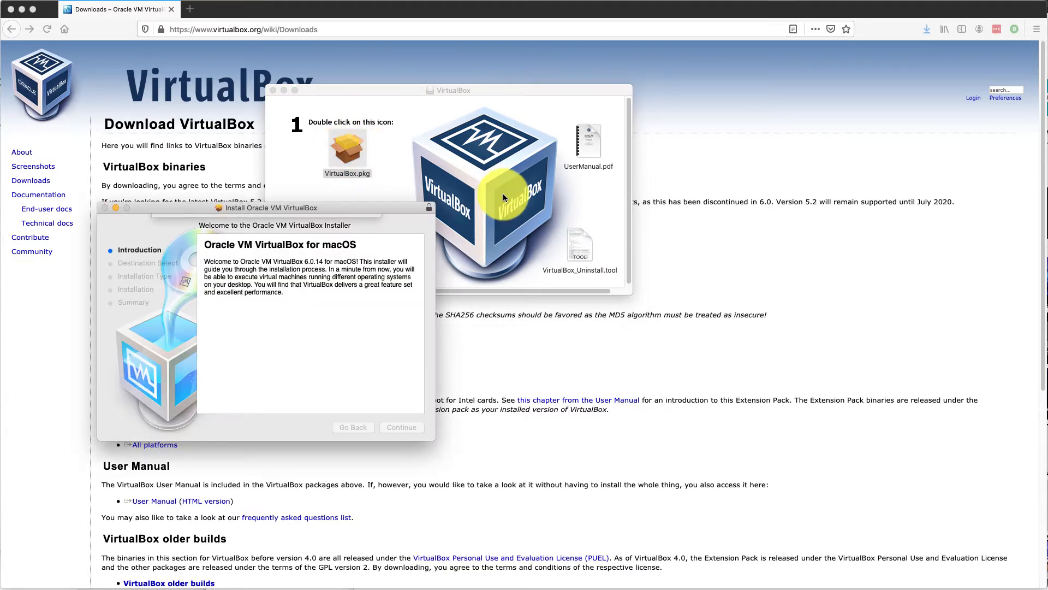
{"action": "left_click", "coordinate": [358, 289]}
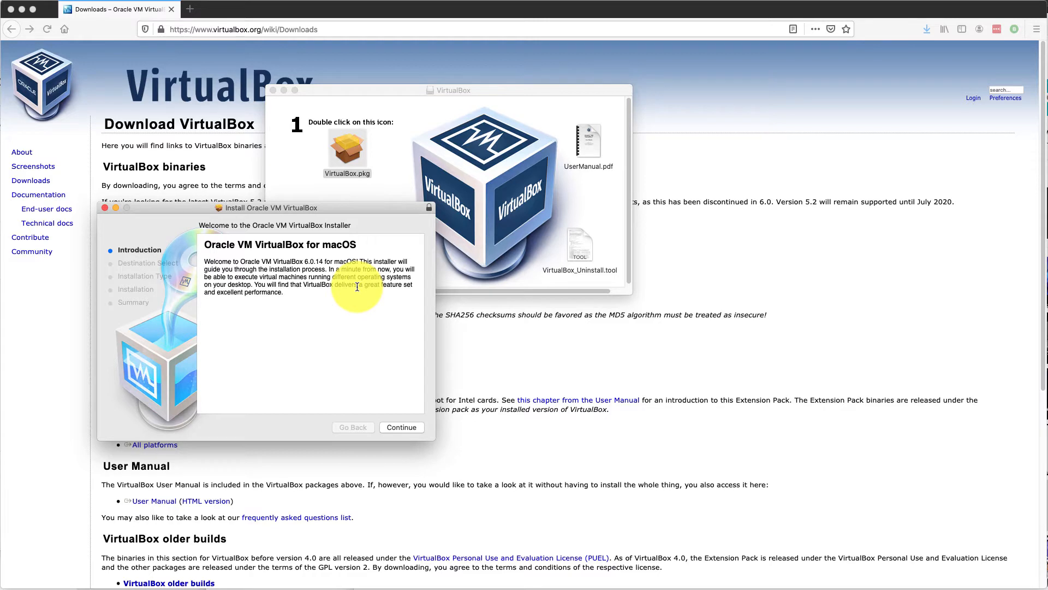
{"action": "left_click", "coordinate": [406, 426]}
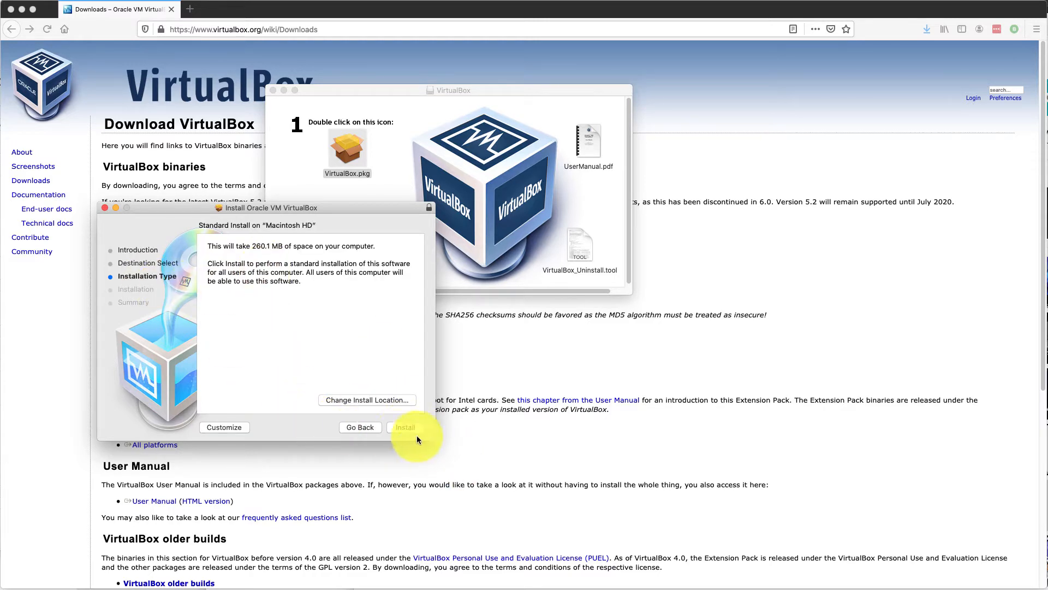
{"action": "left_click", "coordinate": [399, 428]}
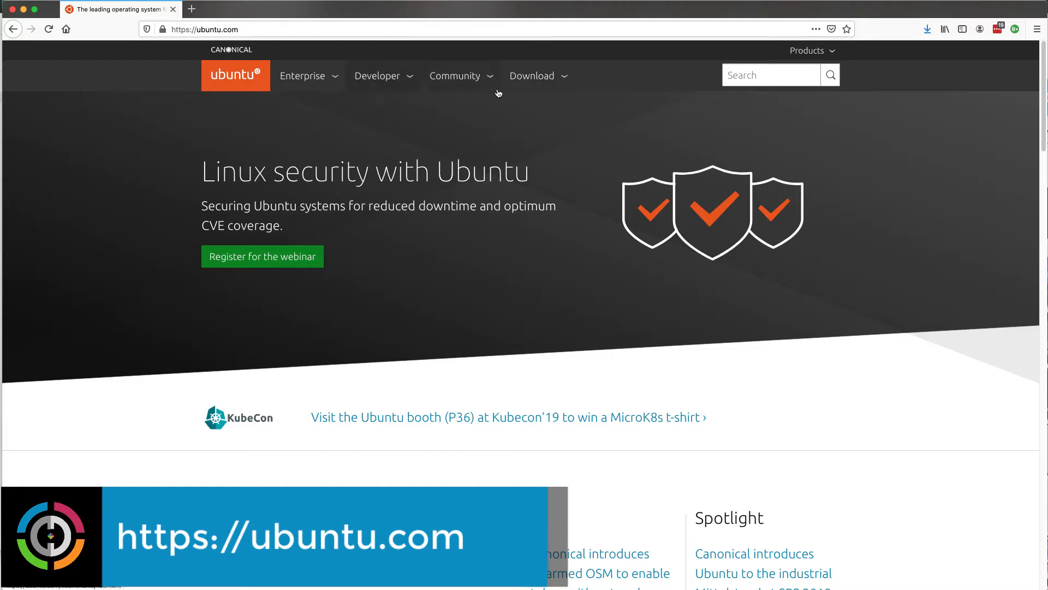
Download the Ubuntu Desktop 18.04 LTS ISO from ubuntu.com's Download menu
{"action": "left_click", "coordinate": [529, 80]}
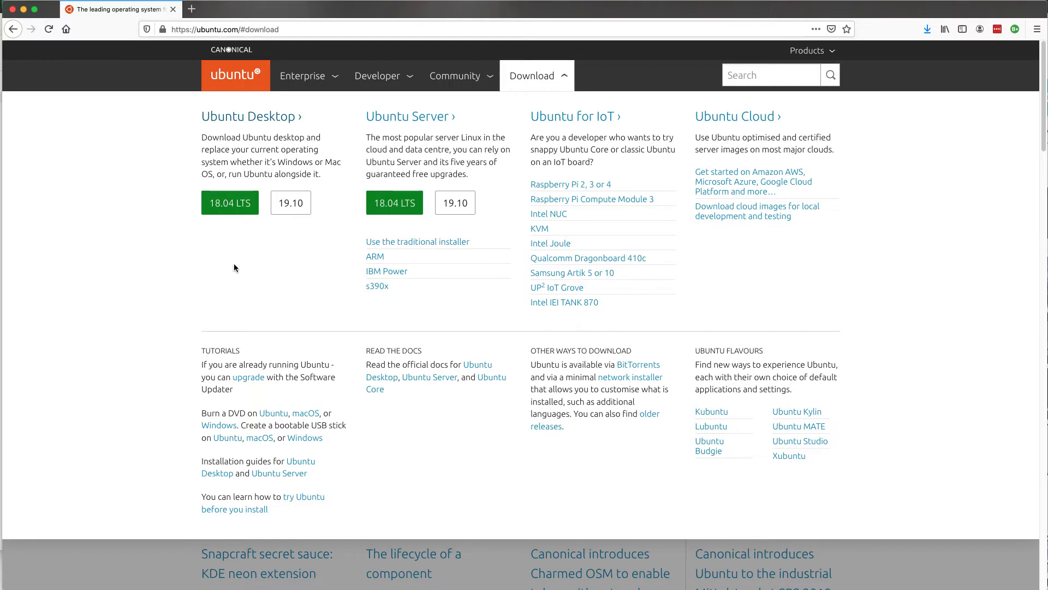
{"action": "left_click", "coordinate": [232, 213]}
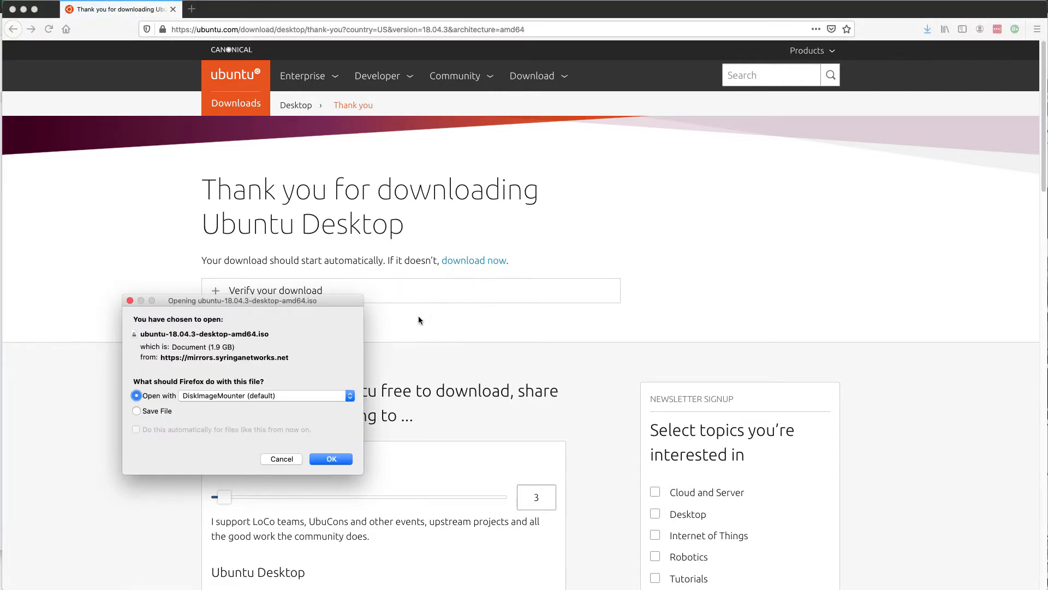
Save ubuntu-18.04.3-desktop-amd64.iso to disk and bring up the VirtualBox Manager
{"action": "left_click", "coordinate": [158, 413]}
{"action": "left_click", "coordinate": [331, 458]}
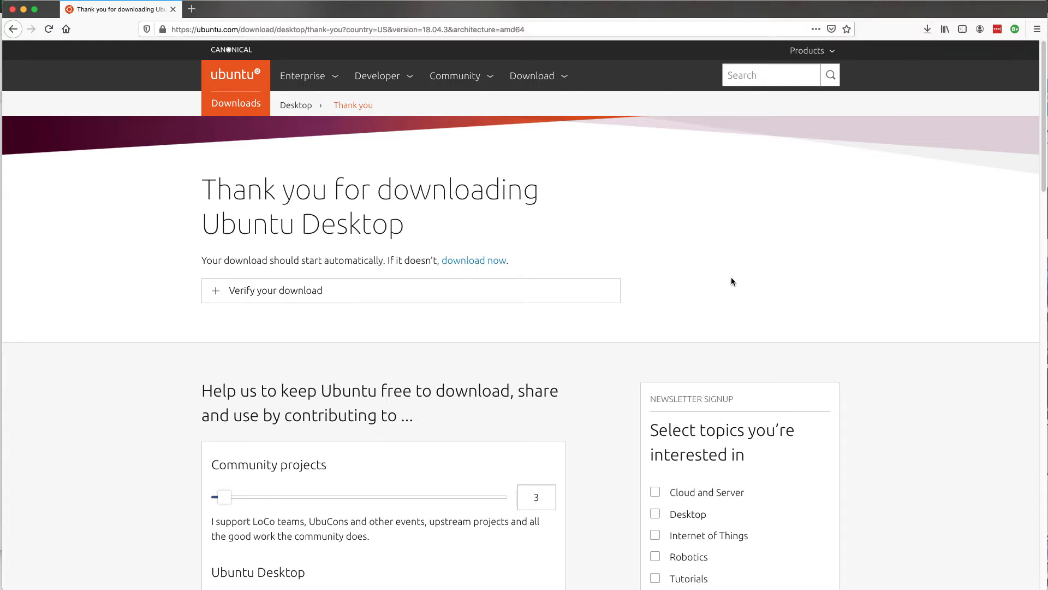
{"action": "scroll", "coordinate": [583, 397], "scroll_direction": "down", "scroll_amount": 10}
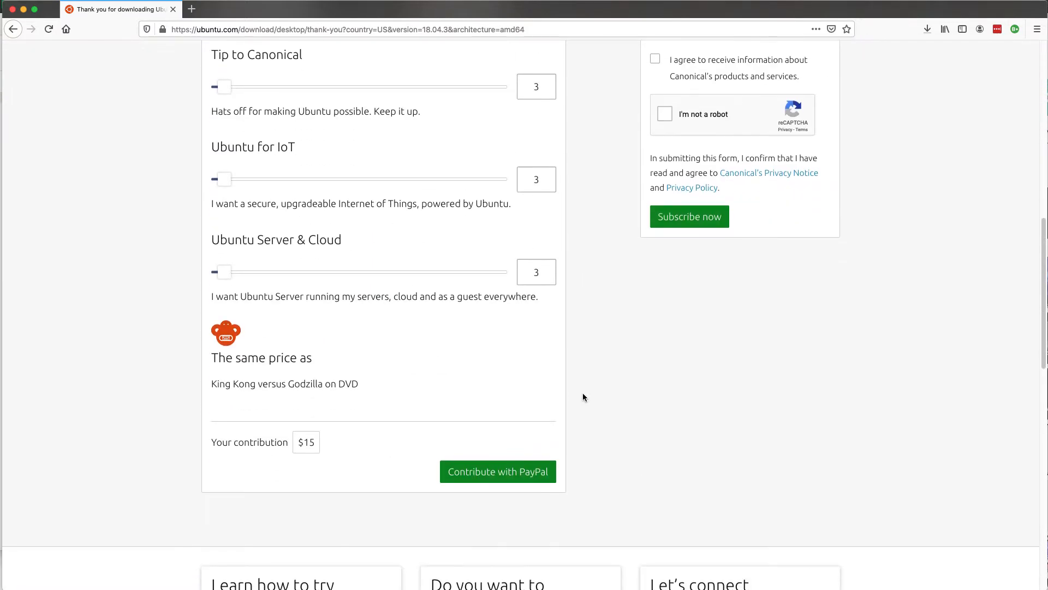
{"action": "scroll", "coordinate": [582, 397], "scroll_direction": "down", "scroll_amount": 5}
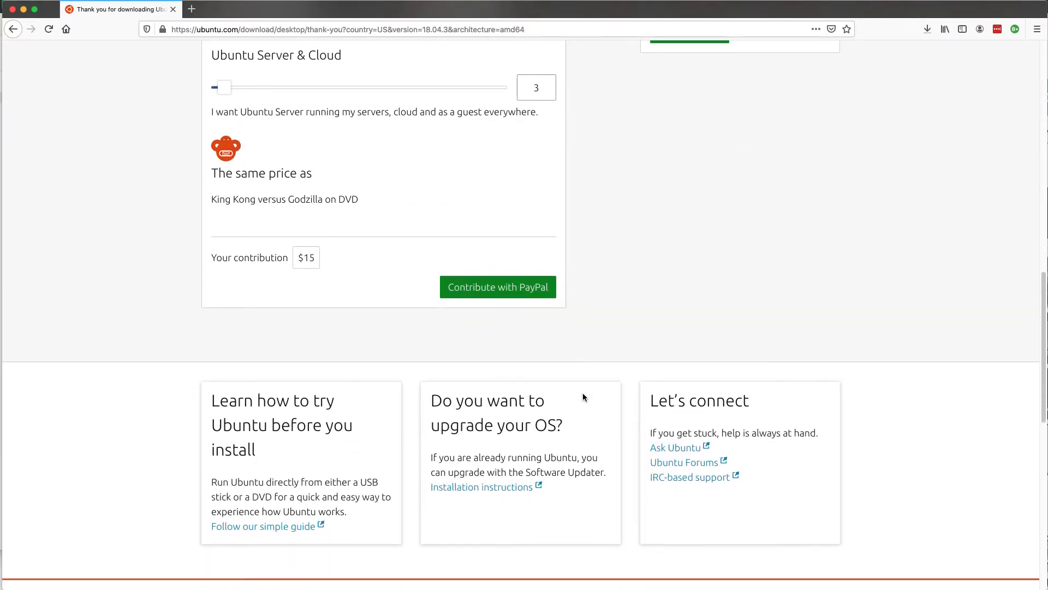
{"action": "scroll", "coordinate": [583, 396], "scroll_direction": "down", "scroll_amount": 5}
{"action": "scroll", "coordinate": [583, 397], "scroll_direction": "up", "scroll_amount": 7}
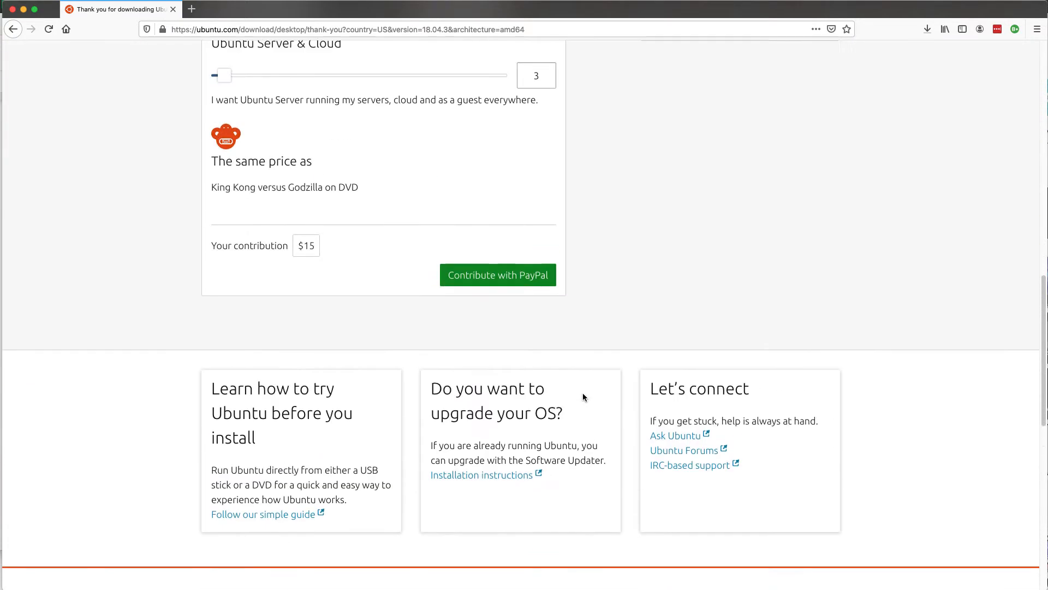
{"action": "scroll", "coordinate": [583, 397], "scroll_direction": "up", "scroll_amount": 7}
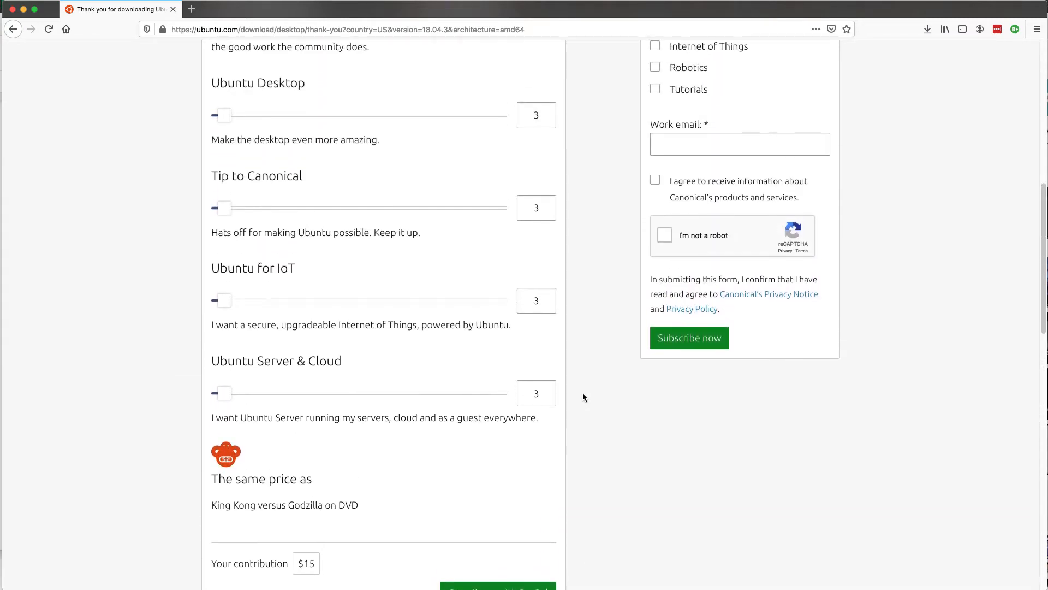
{"action": "scroll", "coordinate": [583, 396], "scroll_direction": "up", "scroll_amount": 3}
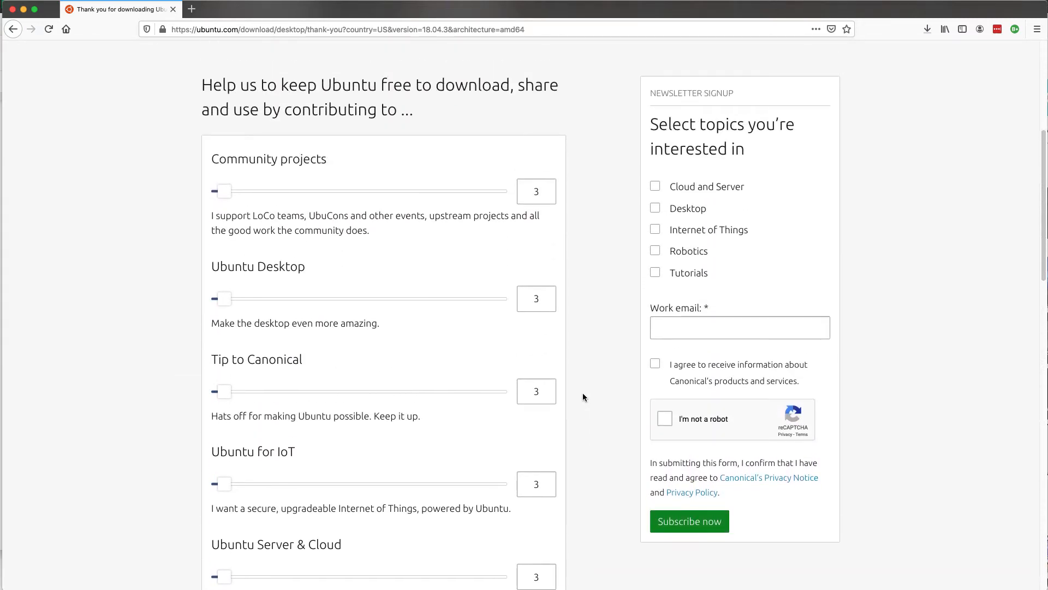
{"action": "scroll", "coordinate": [583, 397], "scroll_direction": "down", "scroll_amount": 8}
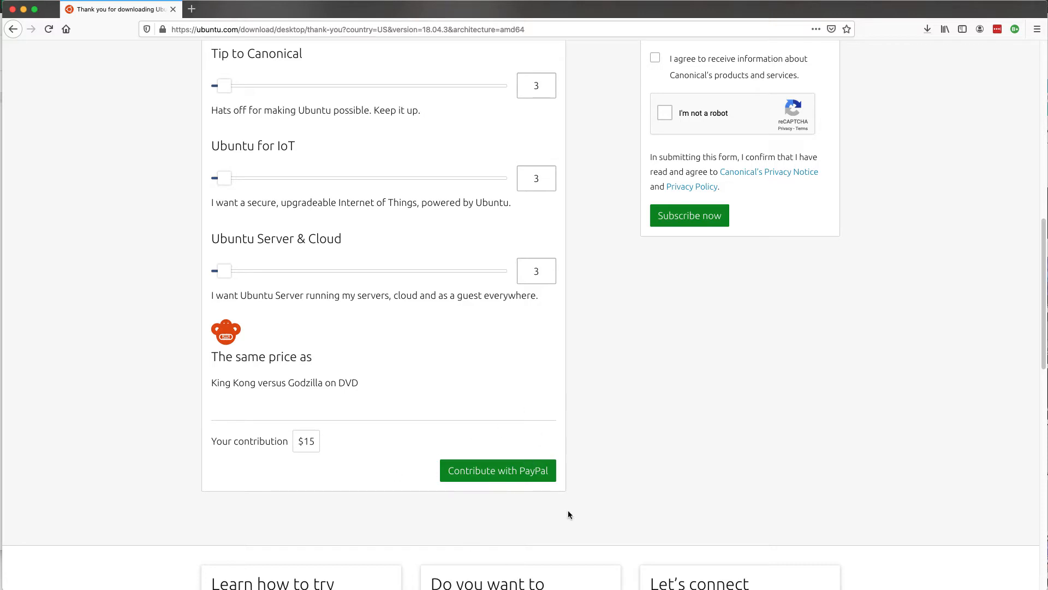
{"action": "scroll", "coordinate": [588, 473], "scroll_direction": "up", "scroll_amount": 10}
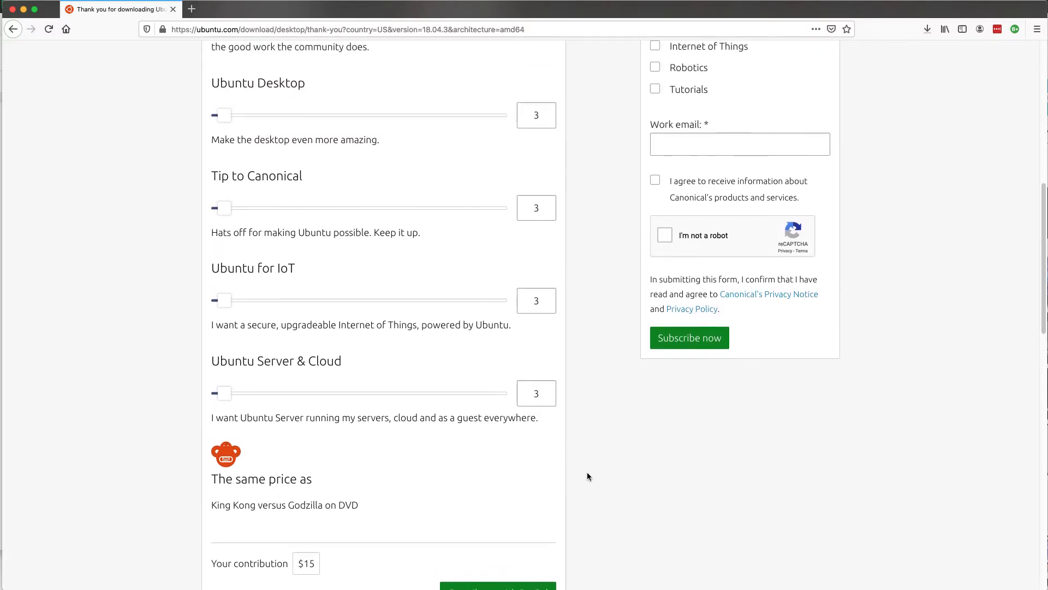
{"action": "scroll", "coordinate": [588, 476], "scroll_direction": "up", "scroll_amount": 5}
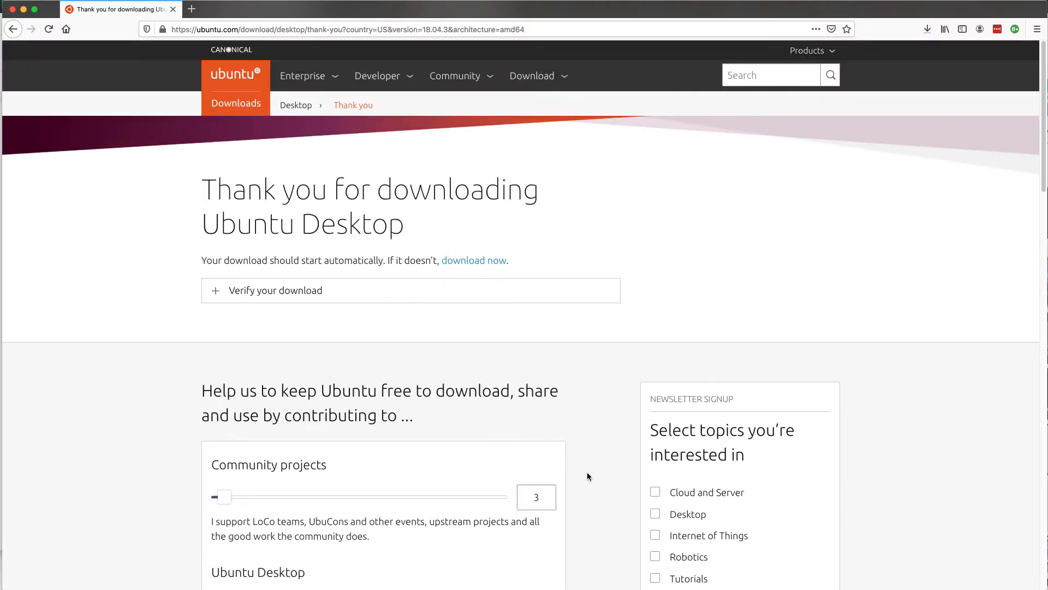
{"action": "scroll", "coordinate": [588, 474], "scroll_direction": "down", "scroll_amount": 5}
{"action": "scroll", "coordinate": [587, 474], "scroll_direction": "up", "scroll_amount": 4}
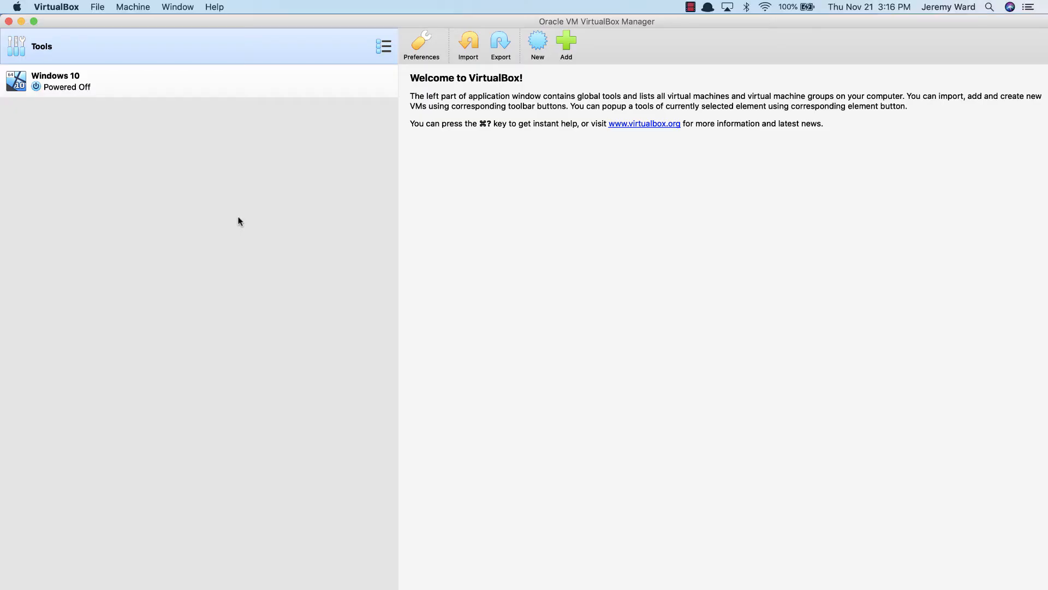
Create a new VM named 'Ubuntu 18.04' with version Ubuntu (64-bit)
{"action": "left_click", "coordinate": [540, 44]}
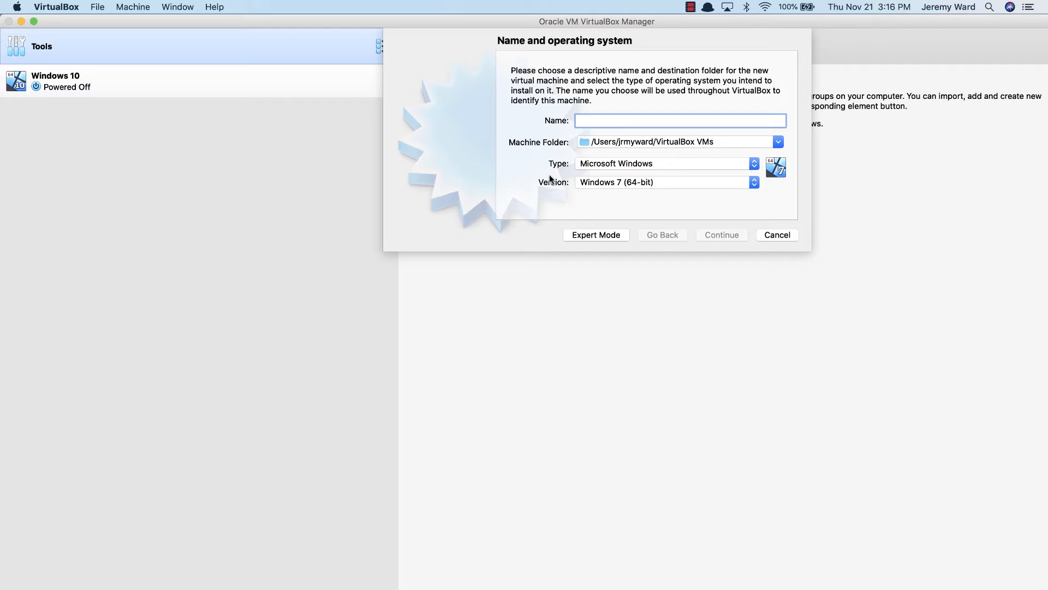
{"action": "type", "text": "U"}
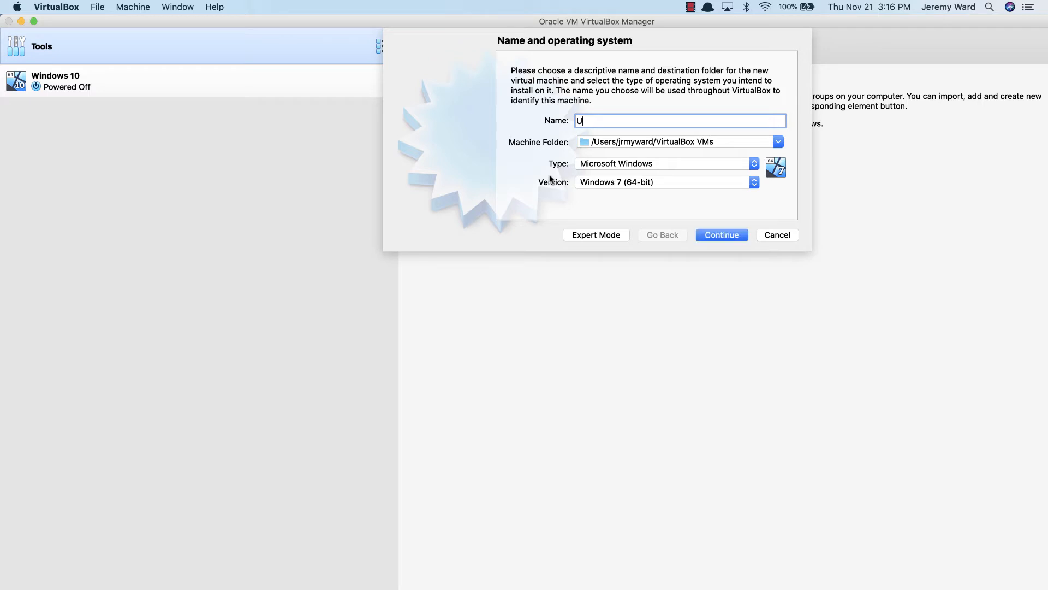
{"action": "type", "text": "b"}
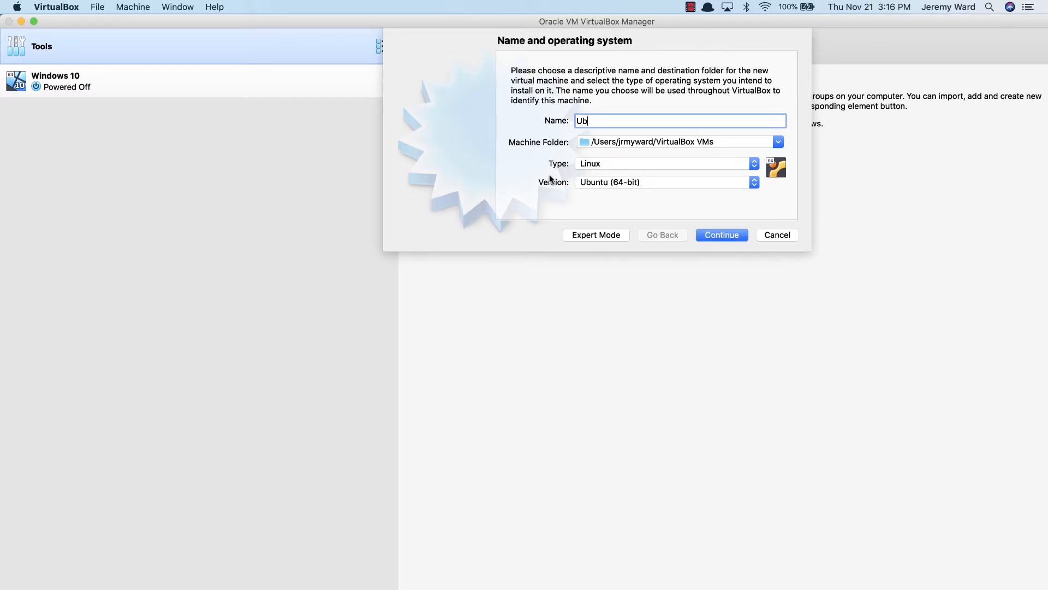
{"action": "type", "text": "untu 18.04"}
{"action": "left_click", "coordinate": [645, 181]}
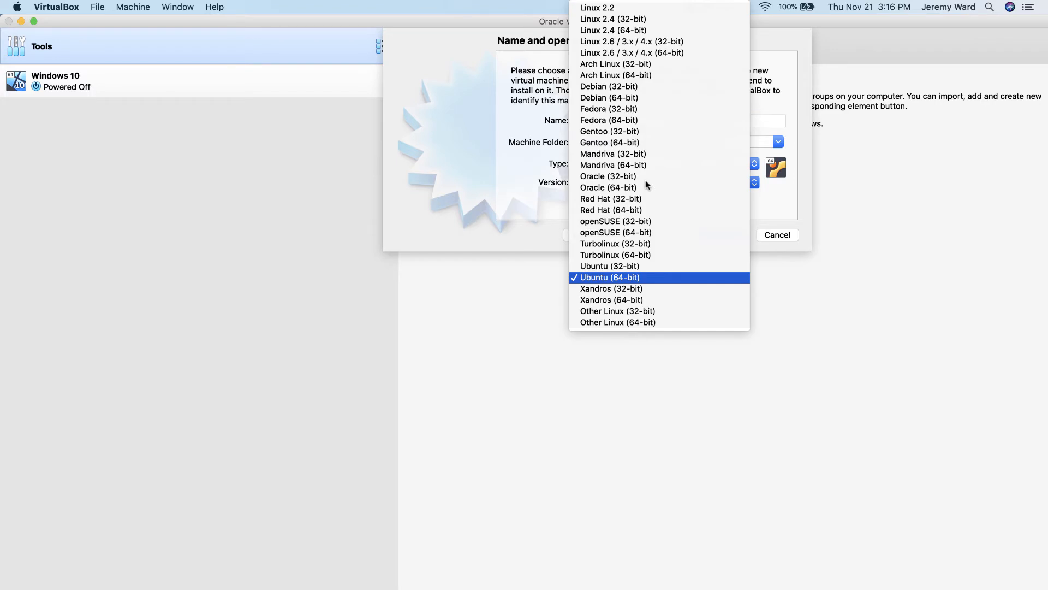
{"action": "left_click", "coordinate": [600, 280]}
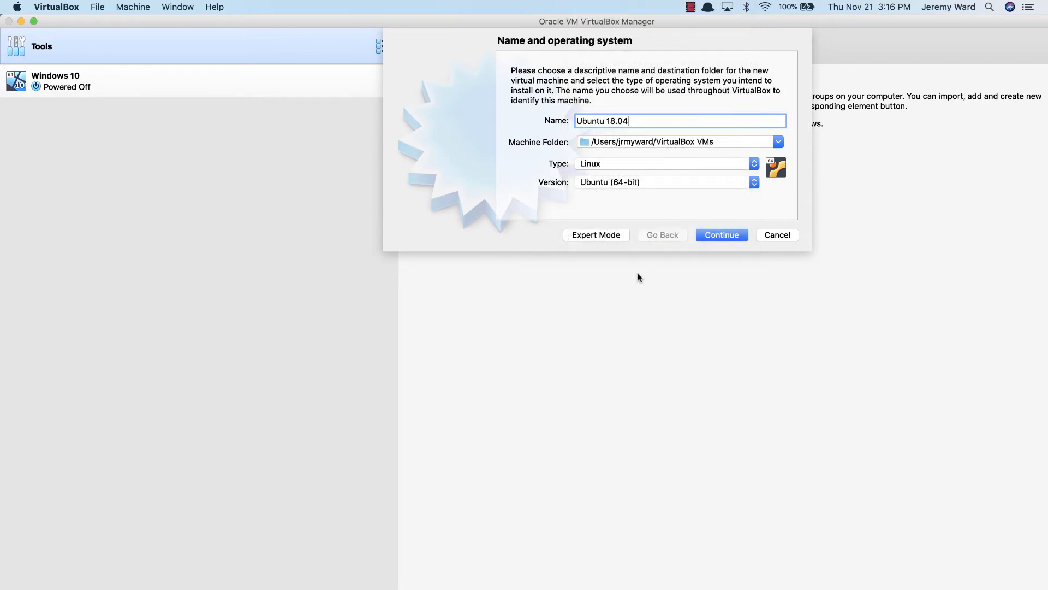
{"action": "left_click", "coordinate": [734, 236]}
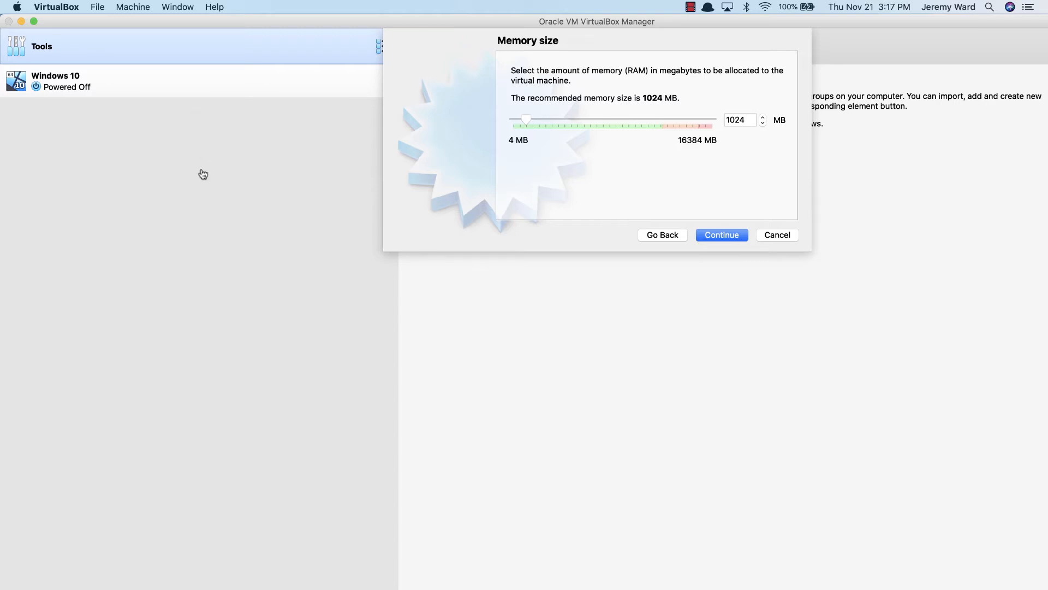
Check Ubuntu's 4 GB memory recommendation and give the VM 4096 MB of RAM
{"action": "key", "text": "super+Tab"}
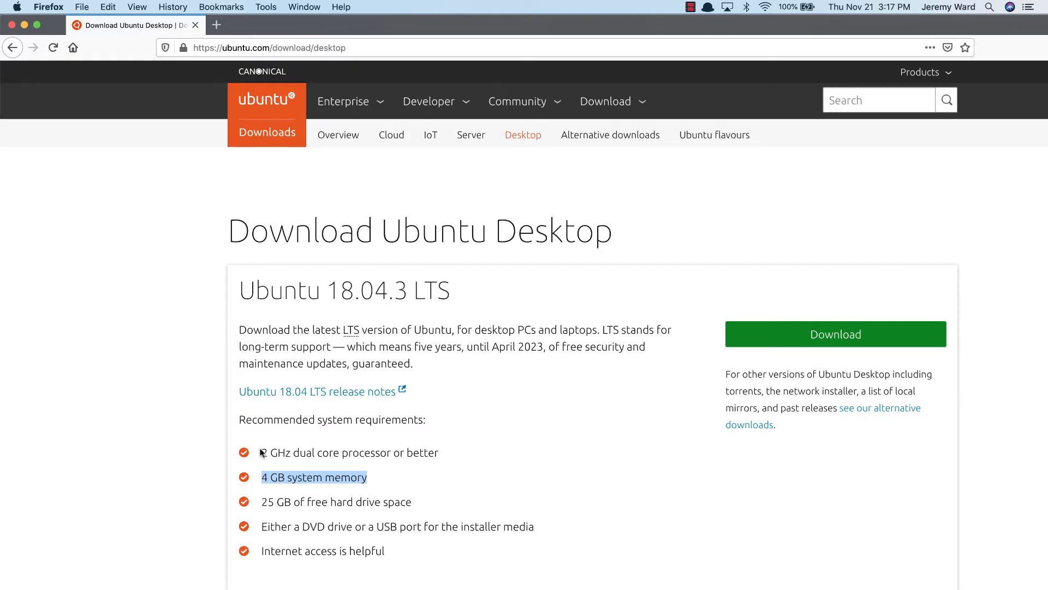
{"action": "left_click_drag", "start_coordinate": [237, 419], "coordinate": [253, 466]}
{"action": "key", "text": "super+Tab"}
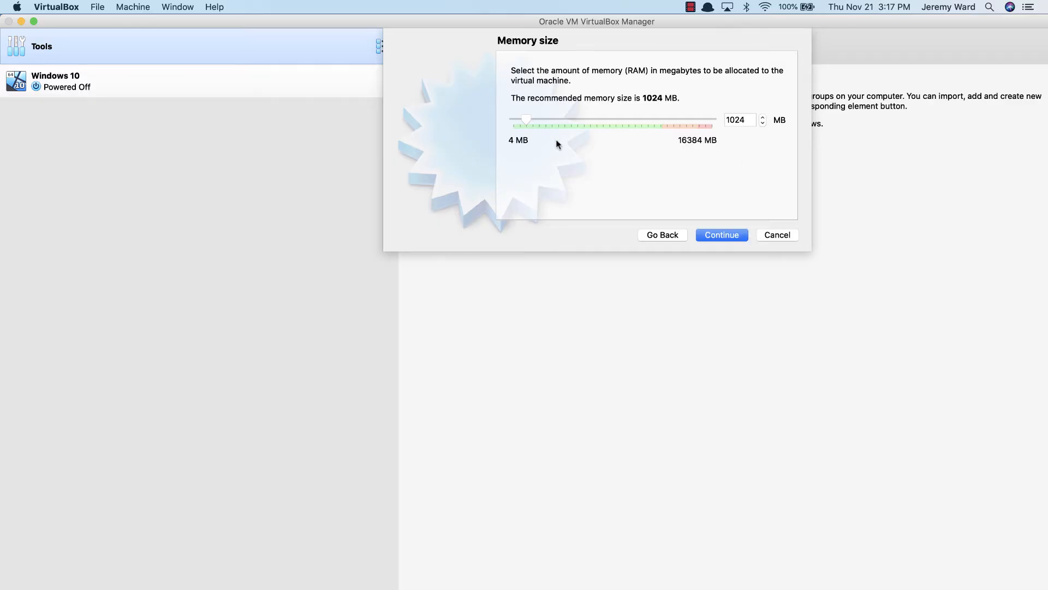
{"action": "left_click_drag", "start_coordinate": [532, 117], "coordinate": [564, 120]}
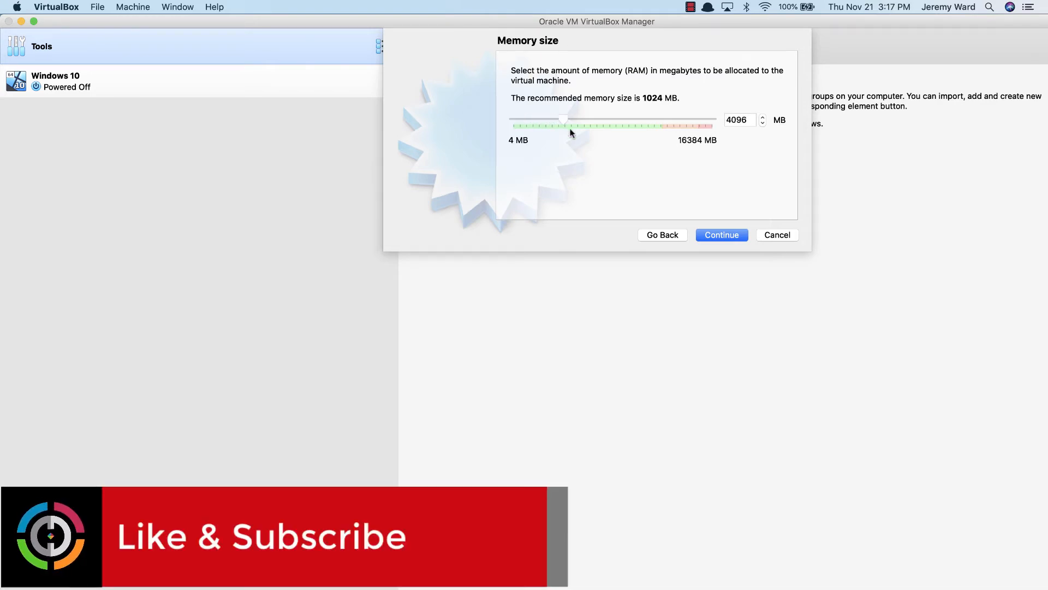
{"action": "left_click", "coordinate": [730, 234]}
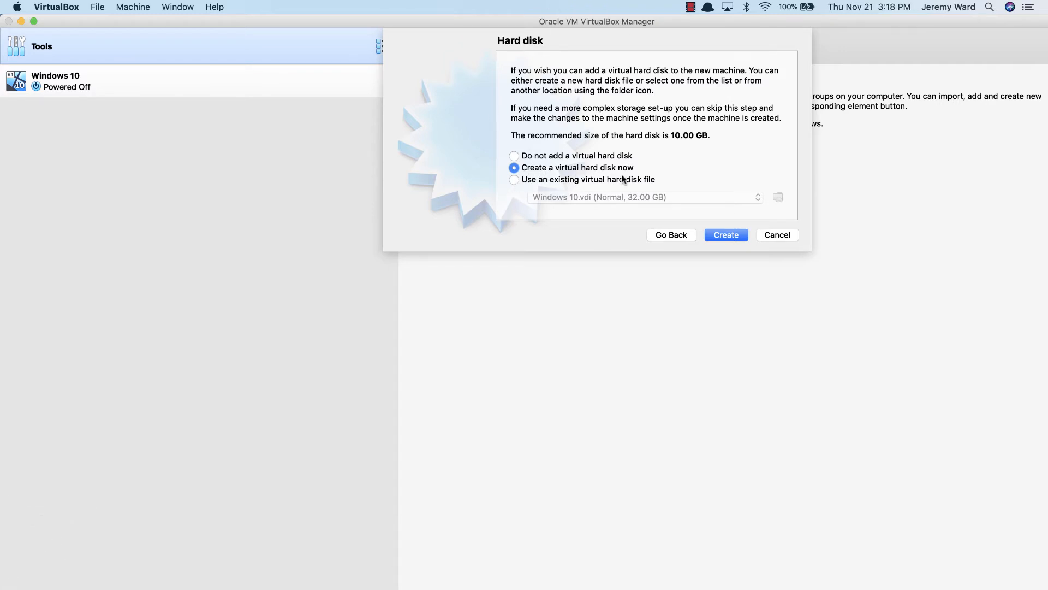
Create a new dynamically allocated VDI virtual hard disk for the VM
{"action": "left_click", "coordinate": [720, 235]}
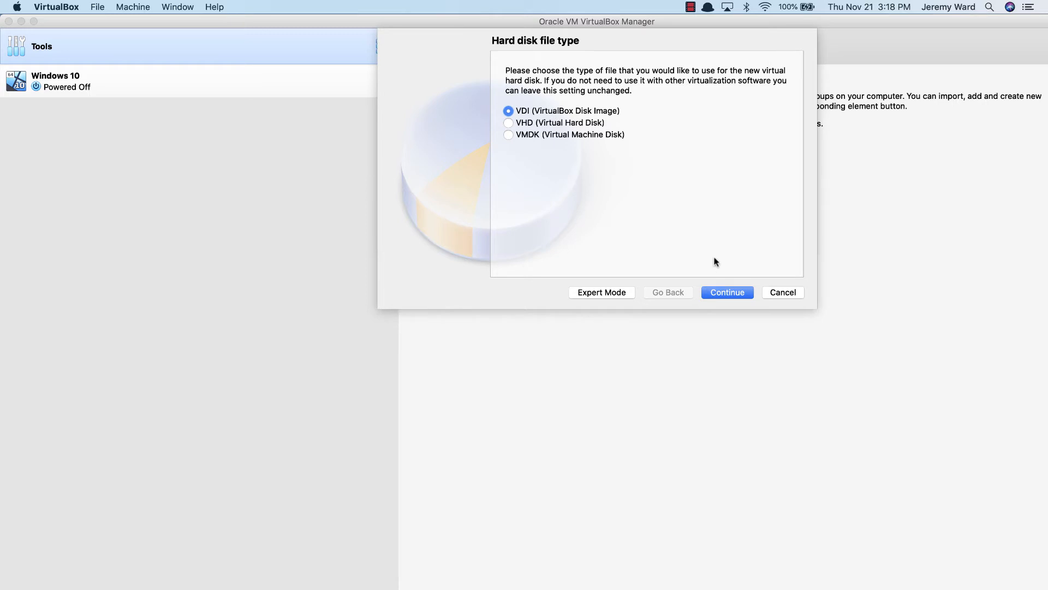
{"action": "left_click", "coordinate": [723, 290]}
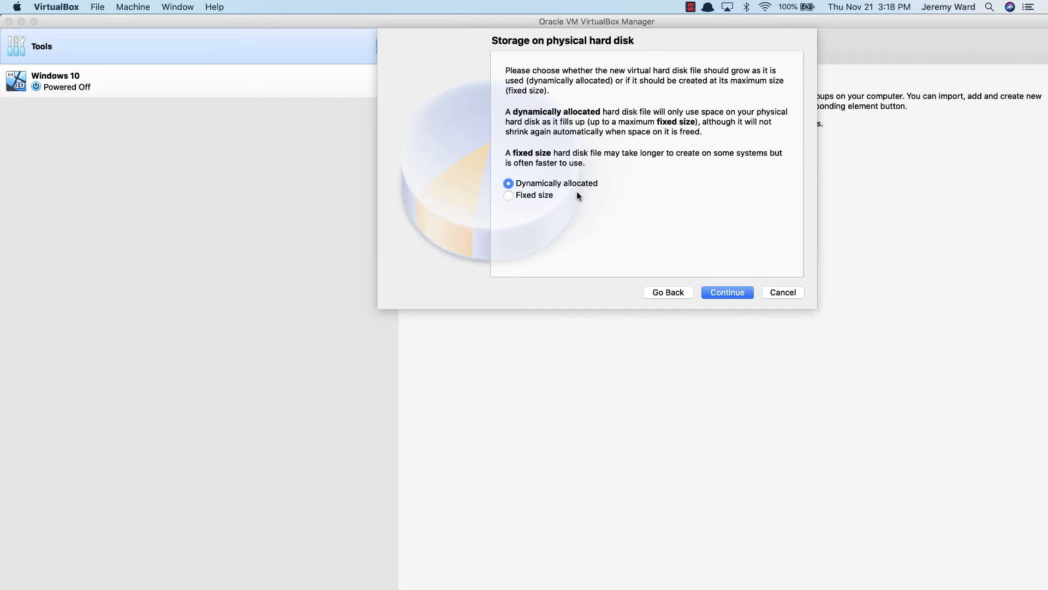
{"action": "left_click", "coordinate": [728, 292]}
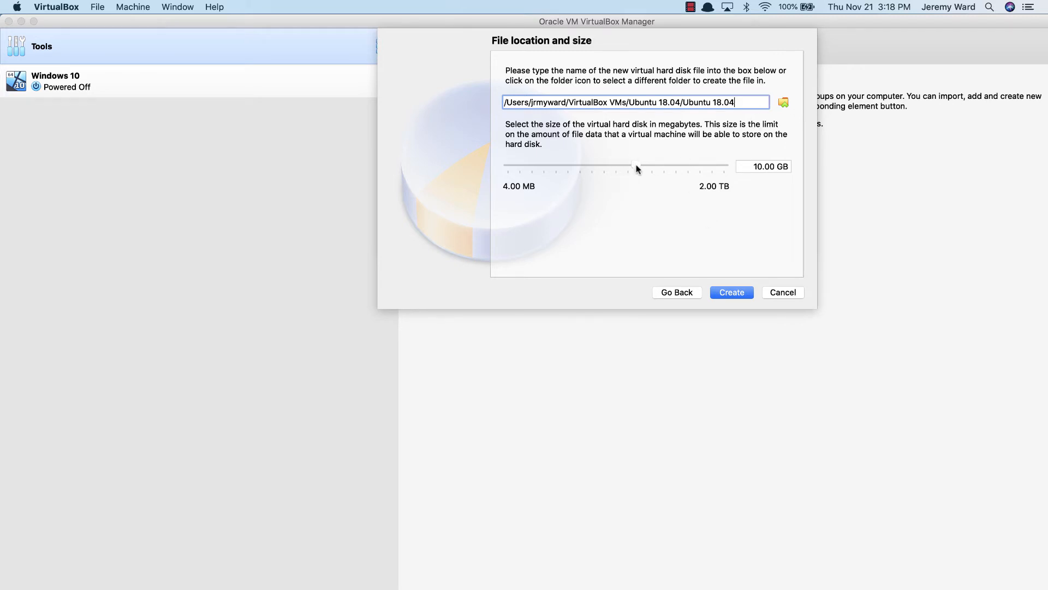
Set the virtual disk size to 10.49 GB and create the Ubuntu 18.04 machine
{"action": "mouse_move", "coordinate": [636, 166]}
{"action": "left_click", "coordinate": [636, 167]}
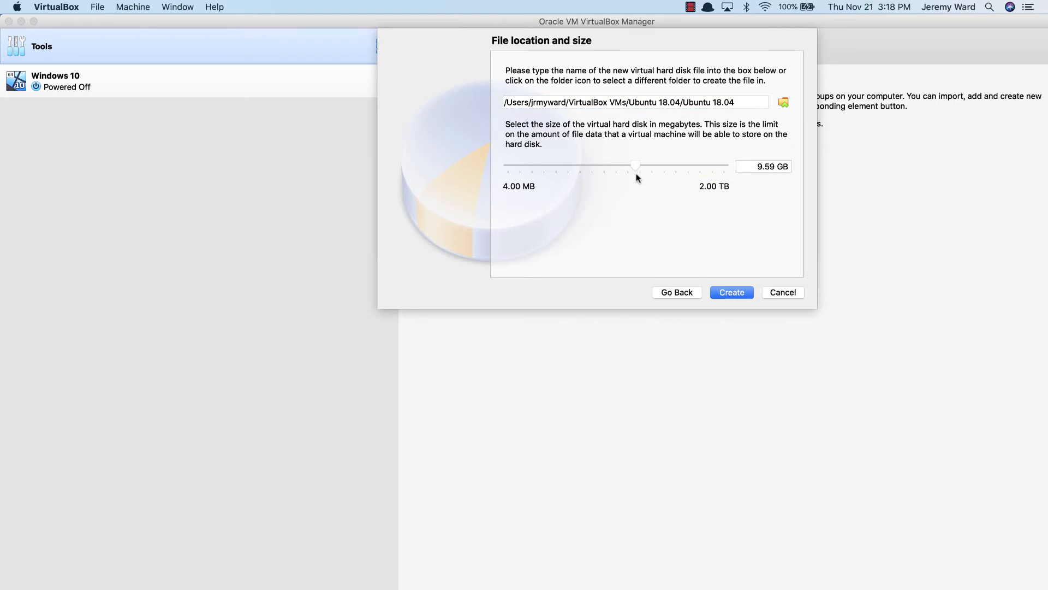
{"action": "left_click_drag", "start_coordinate": [637, 162], "coordinate": [635, 163]}
{"action": "left_click", "coordinate": [767, 166]}
{"action": "left_click", "coordinate": [766, 296]}
{"action": "left_click", "coordinate": [743, 294]}
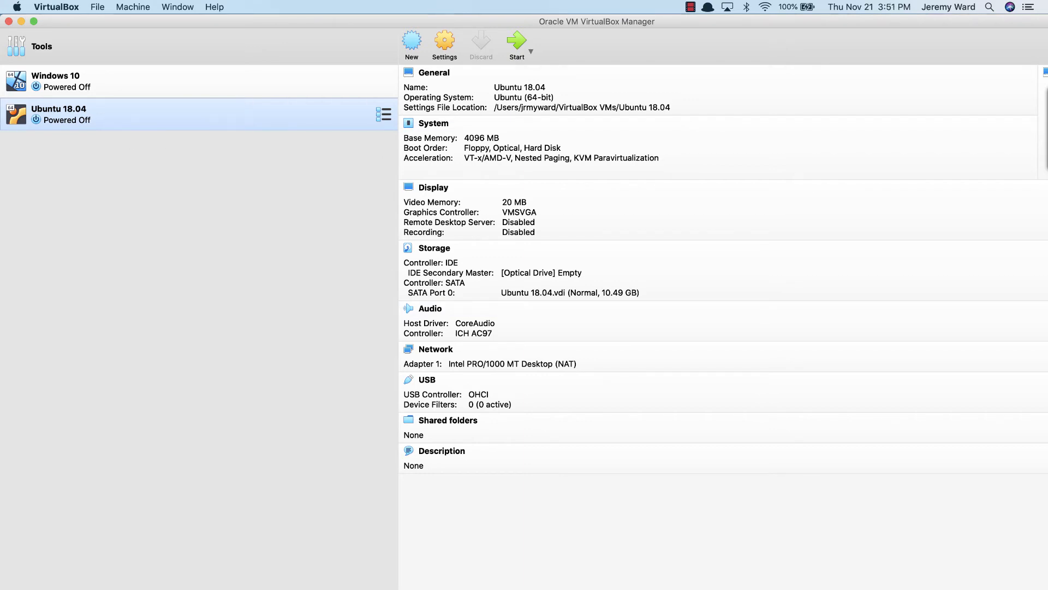
Open the Ubuntu 18.04 VM's settings on the System page
{"action": "left_click", "coordinate": [445, 45]}
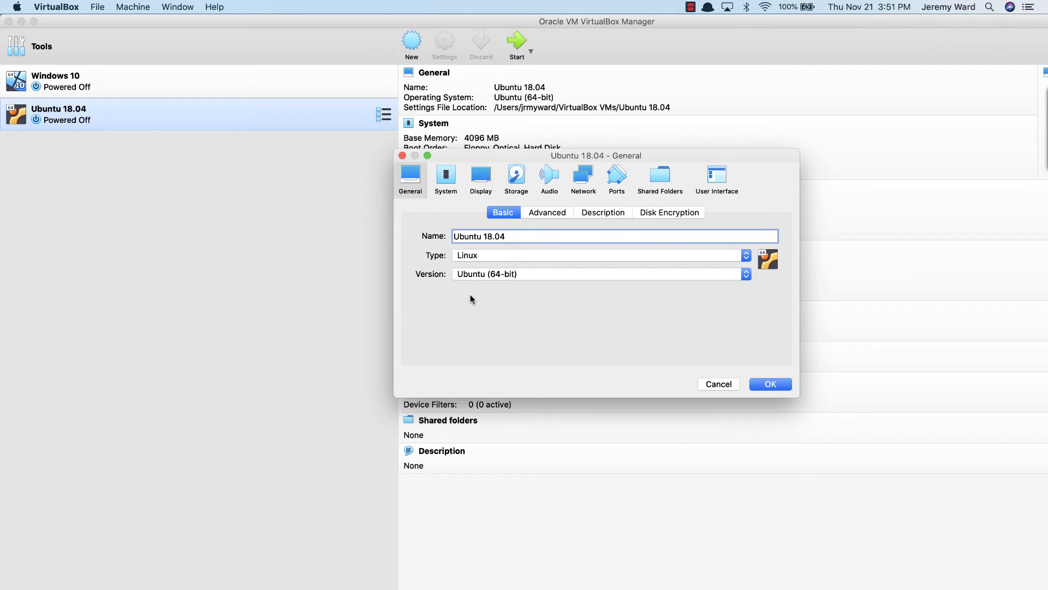
{"action": "left_click", "coordinate": [445, 181]}
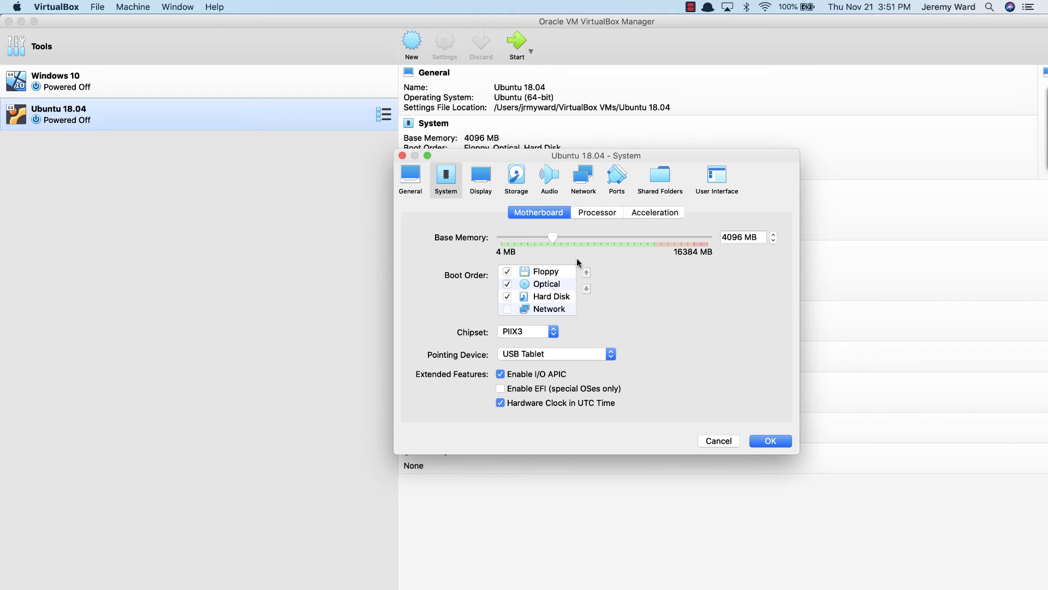
Move the Processor(s) slider to 2 CPUs on the Processor tab
{"action": "left_click", "coordinate": [594, 214]}
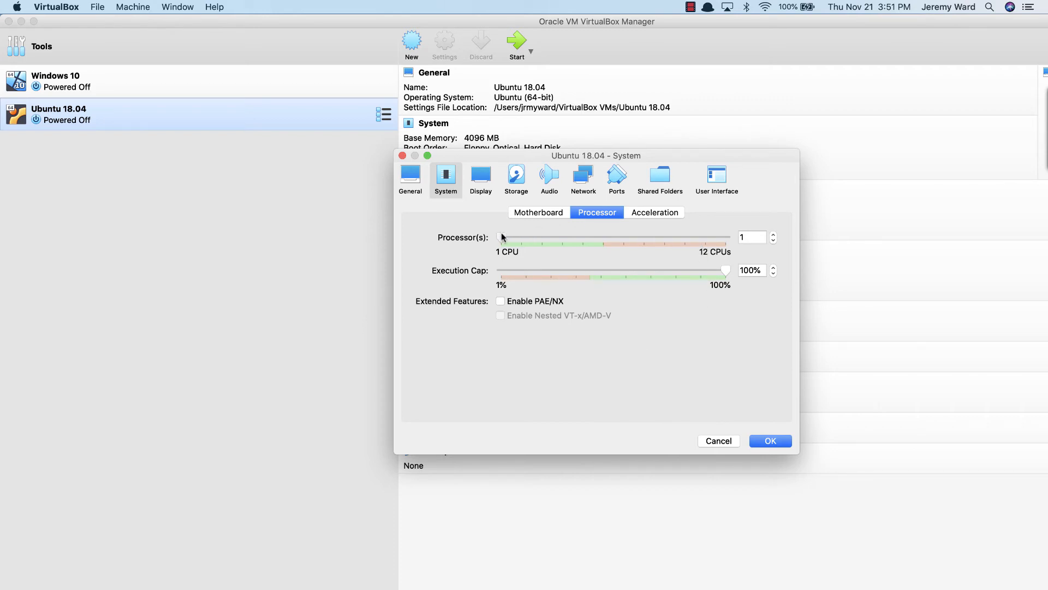
{"action": "left_click_drag", "start_coordinate": [503, 237], "coordinate": [517, 236]}
Set video memory to 128 MB and enable both 3D and 2D acceleration in Display settings
{"action": "left_click", "coordinate": [482, 181]}
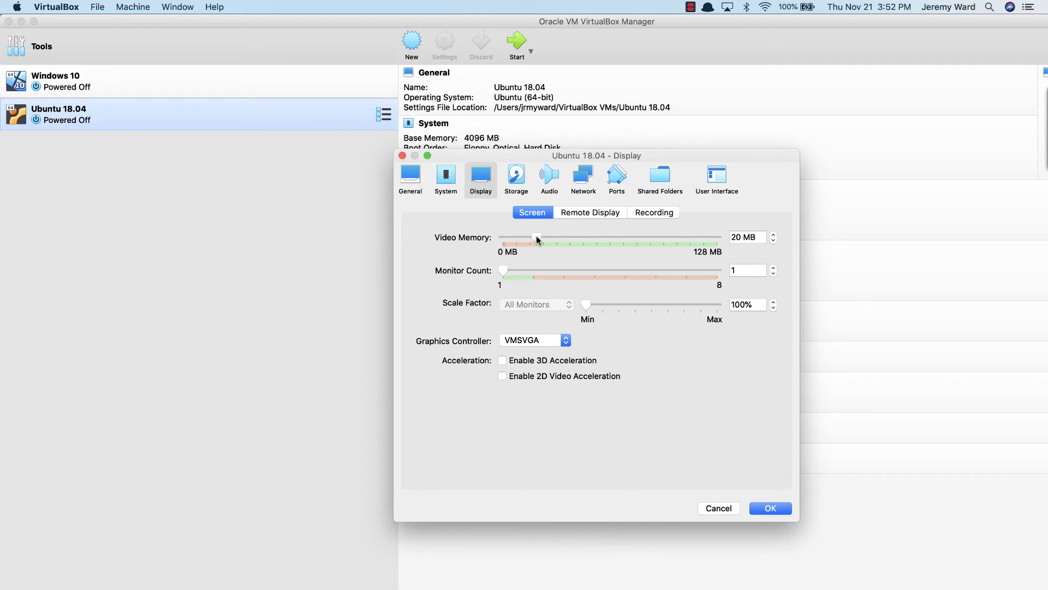
{"action": "left_click_drag", "start_coordinate": [537, 239], "coordinate": [719, 247]}
{"action": "left_click", "coordinate": [502, 361]}
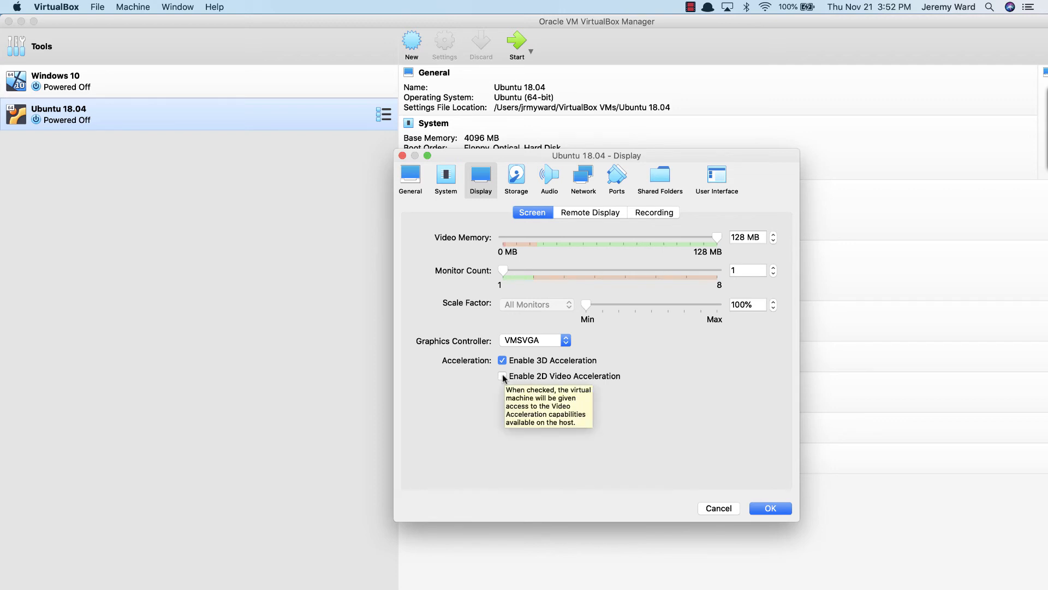
{"action": "left_click", "coordinate": [502, 376]}
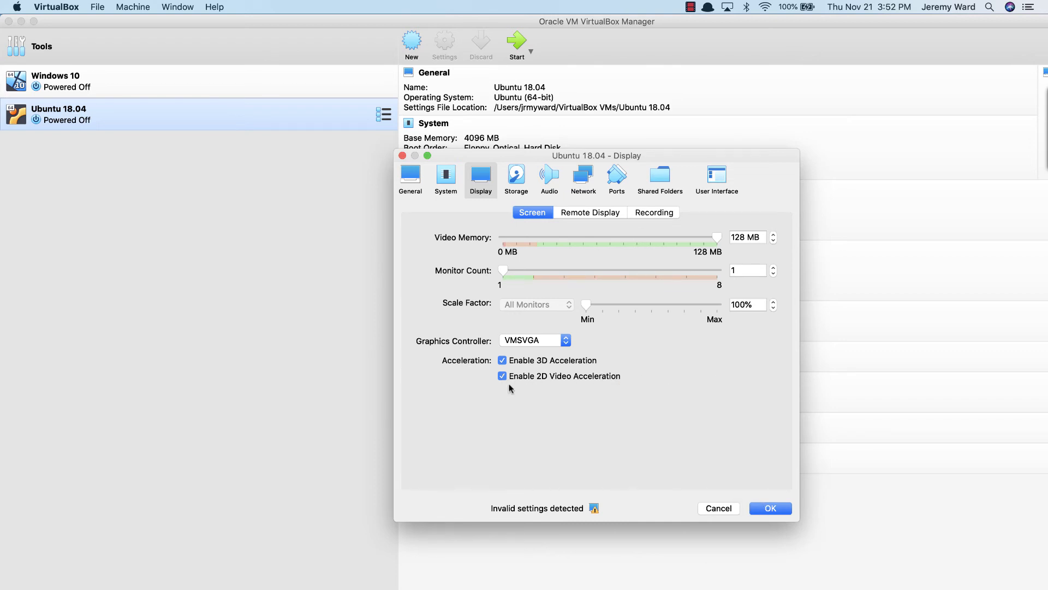
{"action": "left_click", "coordinate": [518, 185]}
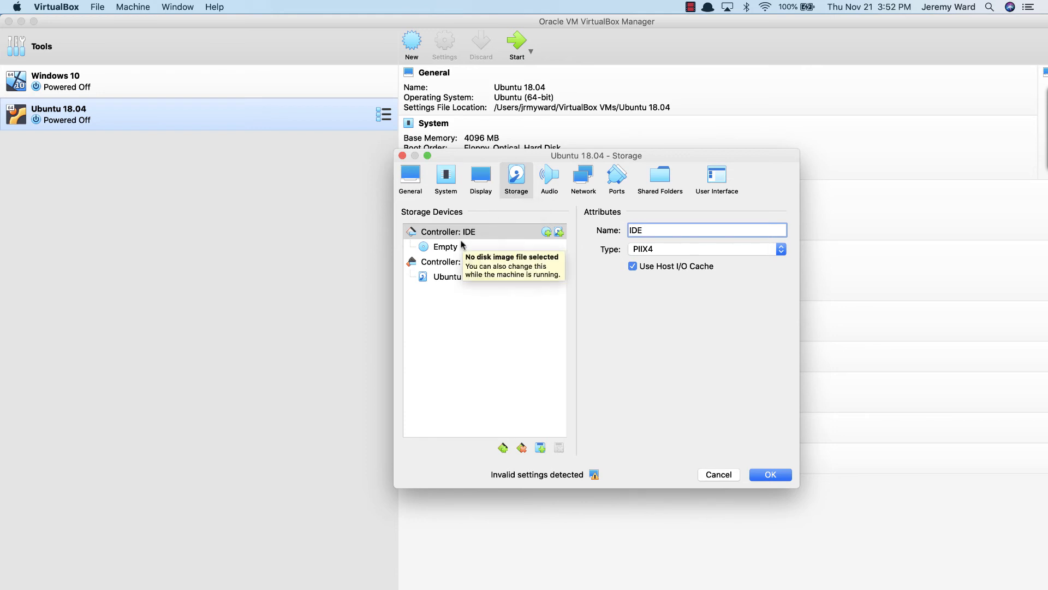
Load ubuntu-18.04.3-desktop-amd64.iso from Downloads into the empty optical drive and save the settings
{"action": "left_click", "coordinate": [435, 252]}
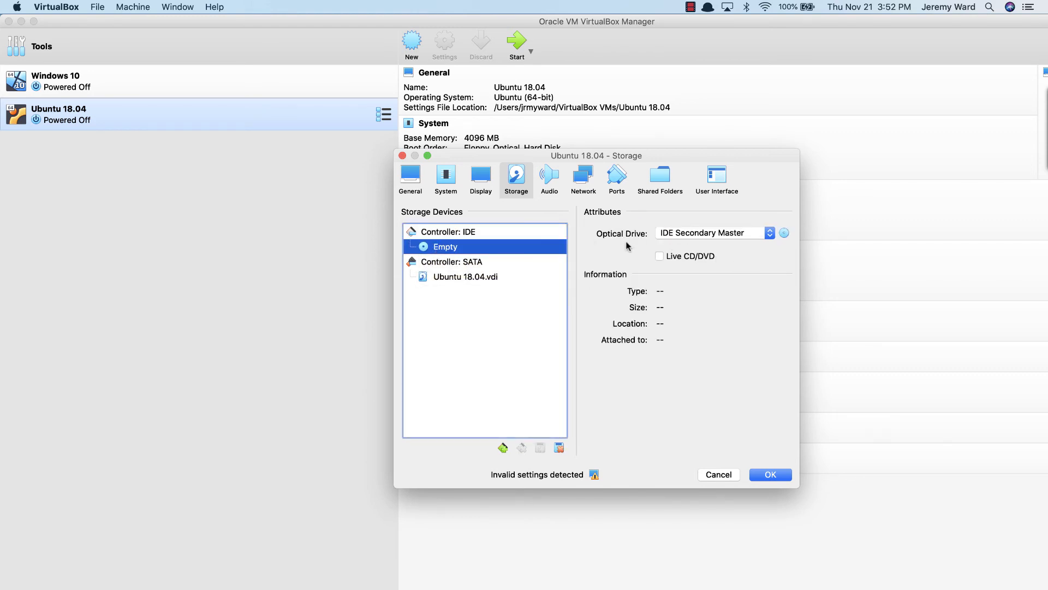
{"action": "left_click", "coordinate": [784, 235]}
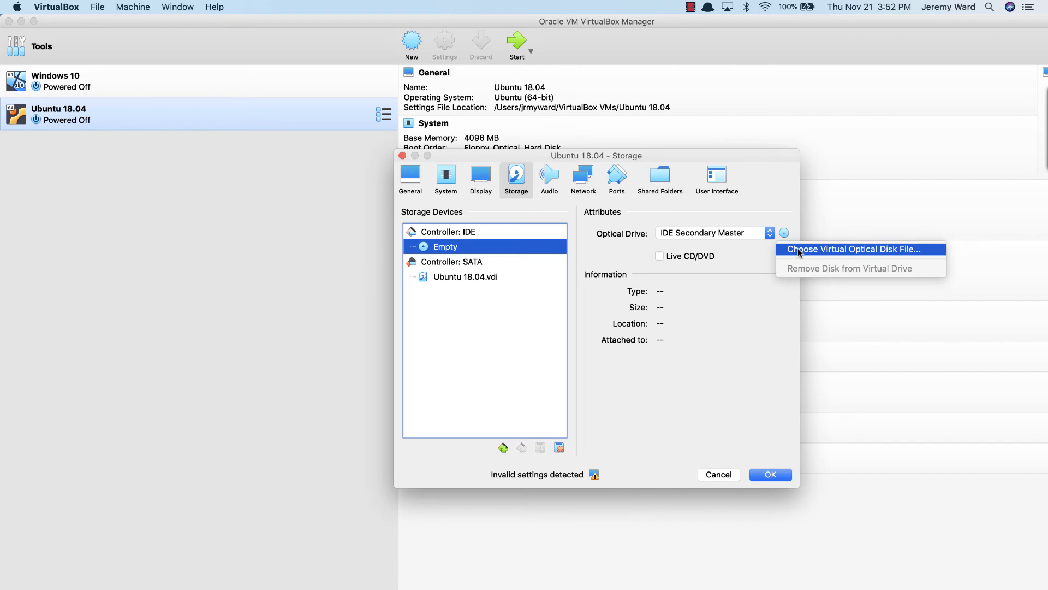
{"action": "left_click", "coordinate": [798, 250]}
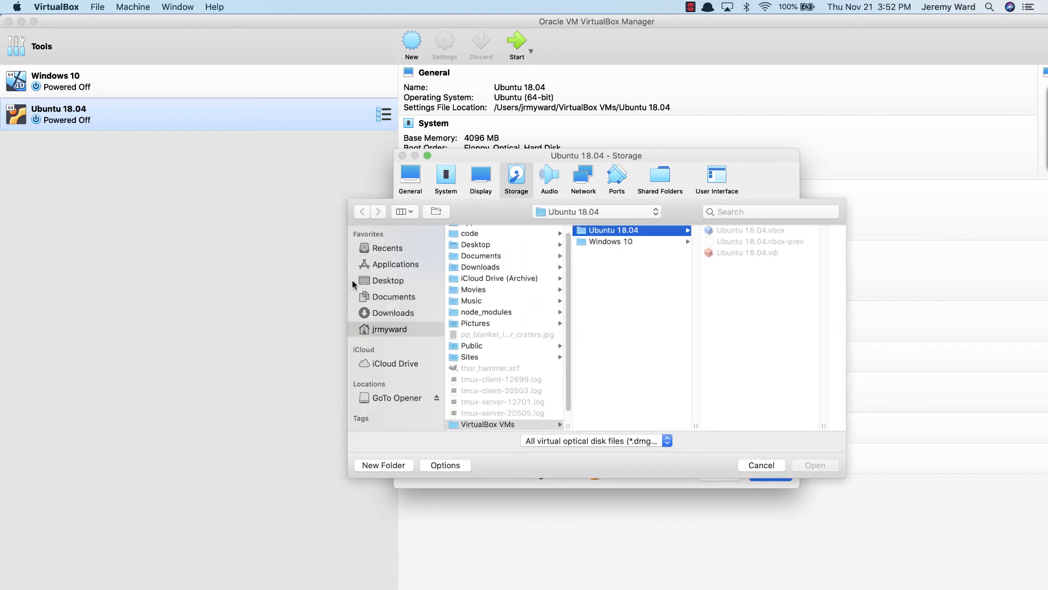
{"action": "left_click", "coordinate": [384, 315]}
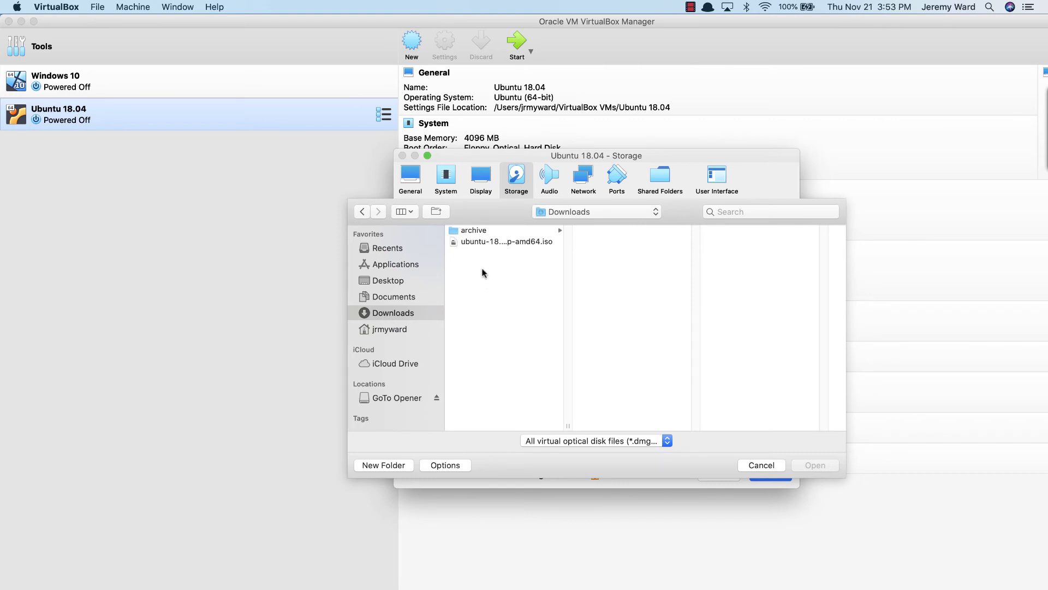
{"action": "left_click", "coordinate": [482, 242]}
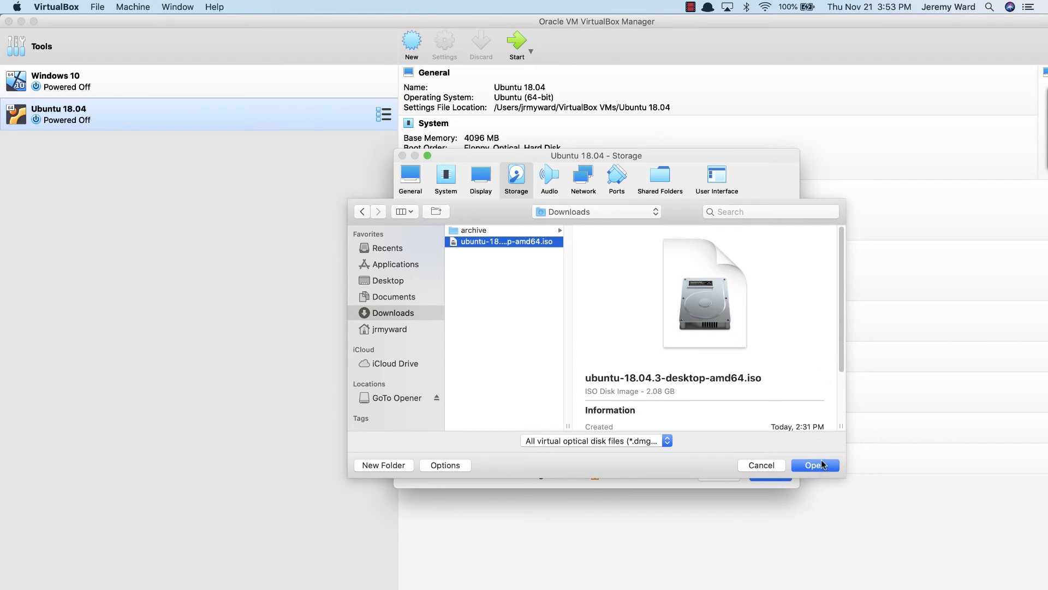
{"action": "left_click", "coordinate": [823, 465]}
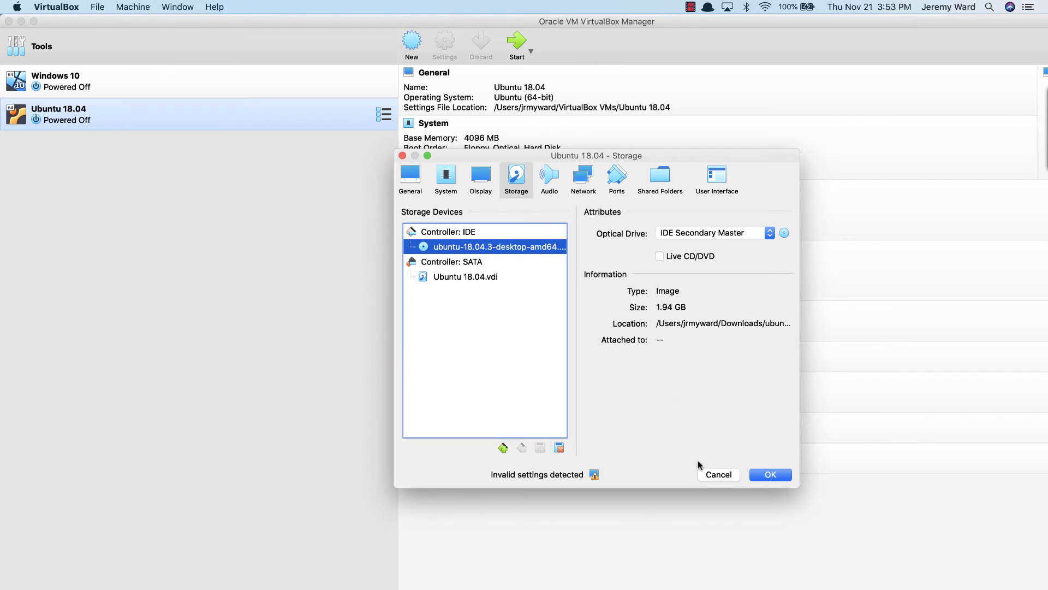
{"action": "left_click", "coordinate": [776, 474]}
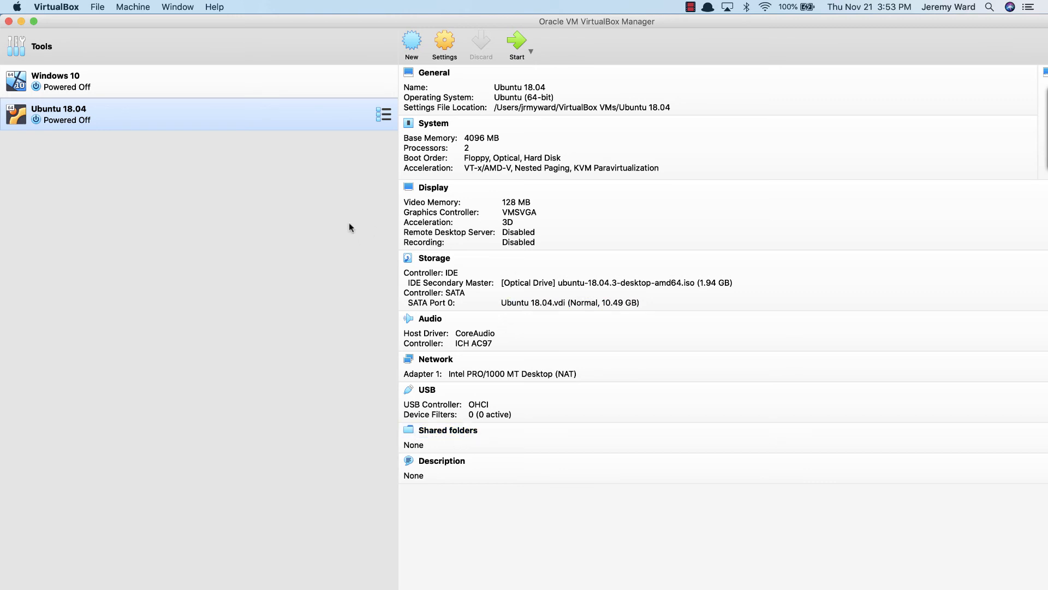
Boot the Ubuntu 18.04 VM and begin installing Ubuntu in English
{"action": "left_click", "coordinate": [518, 44]}
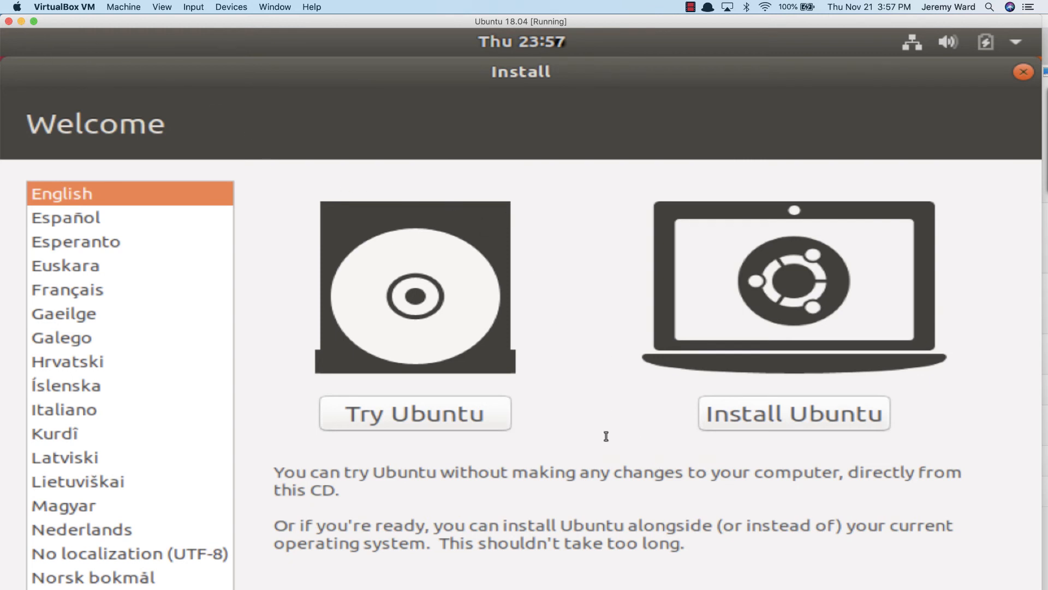
{"action": "left_click", "coordinate": [755, 418]}
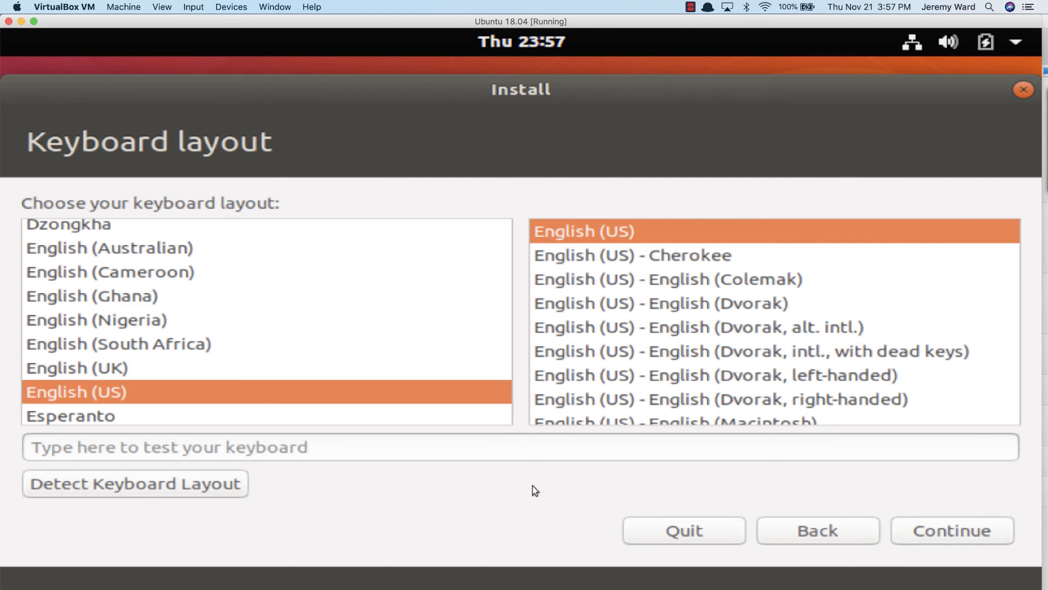
Accept the English (US) keyboard and normal installation, then erase the disk and confirm the partition changes
{"action": "left_click", "coordinate": [947, 538]}
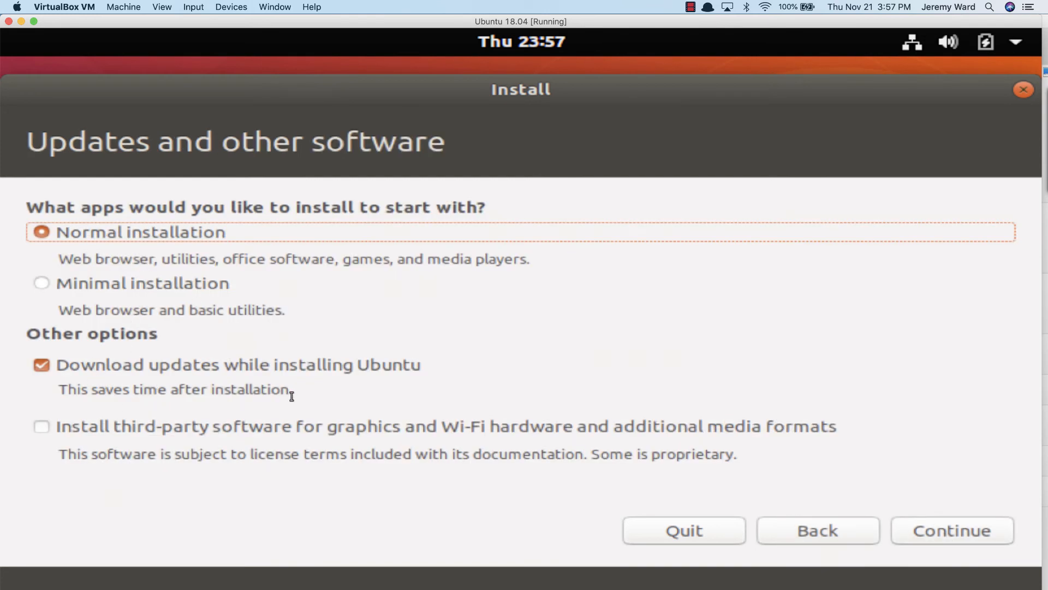
{"action": "left_click", "coordinate": [976, 535]}
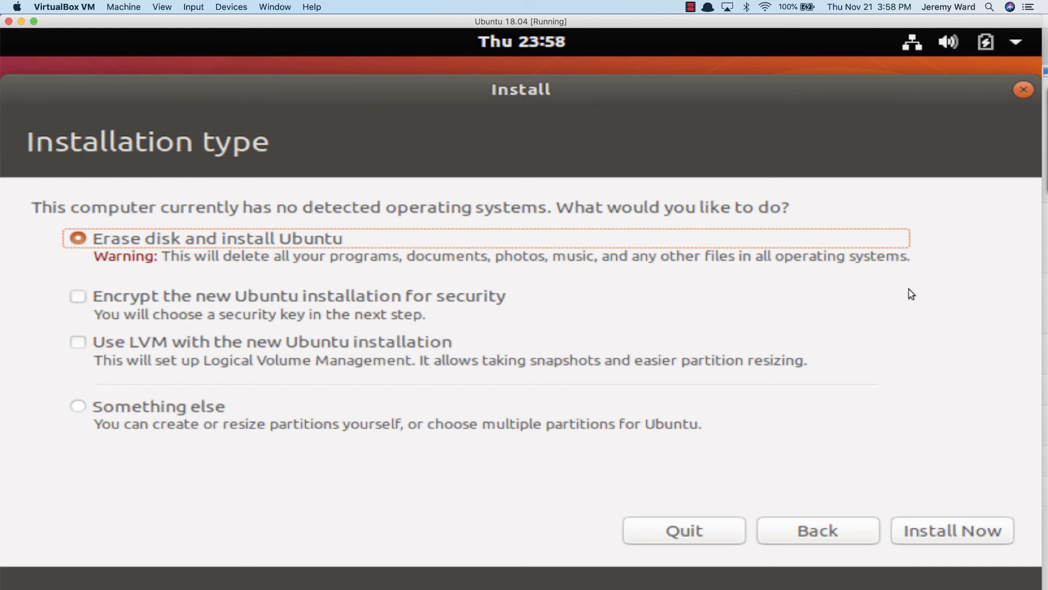
{"action": "left_click", "coordinate": [947, 538]}
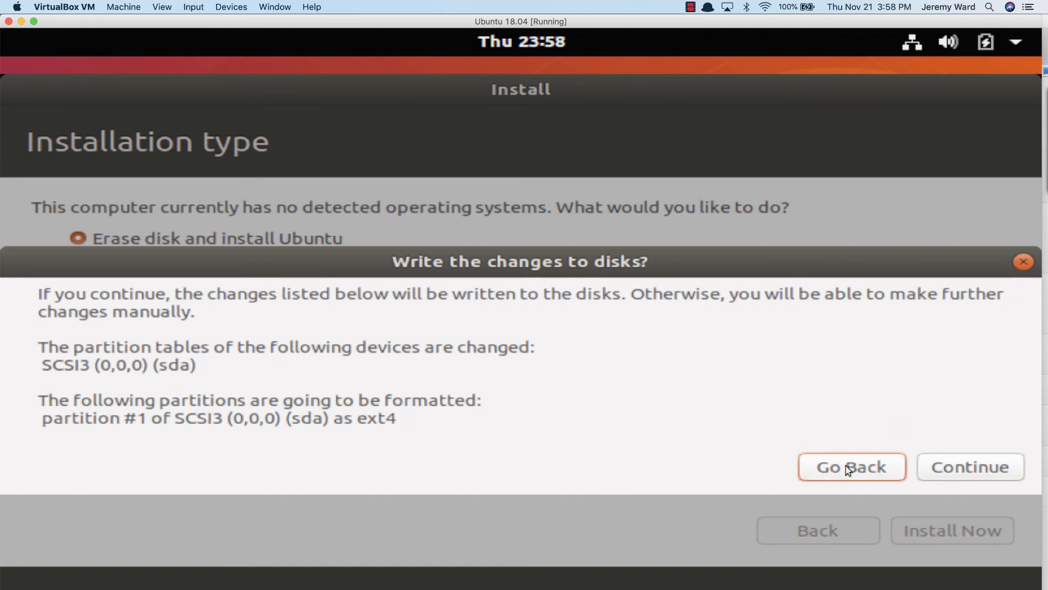
{"action": "left_click", "coordinate": [972, 467]}
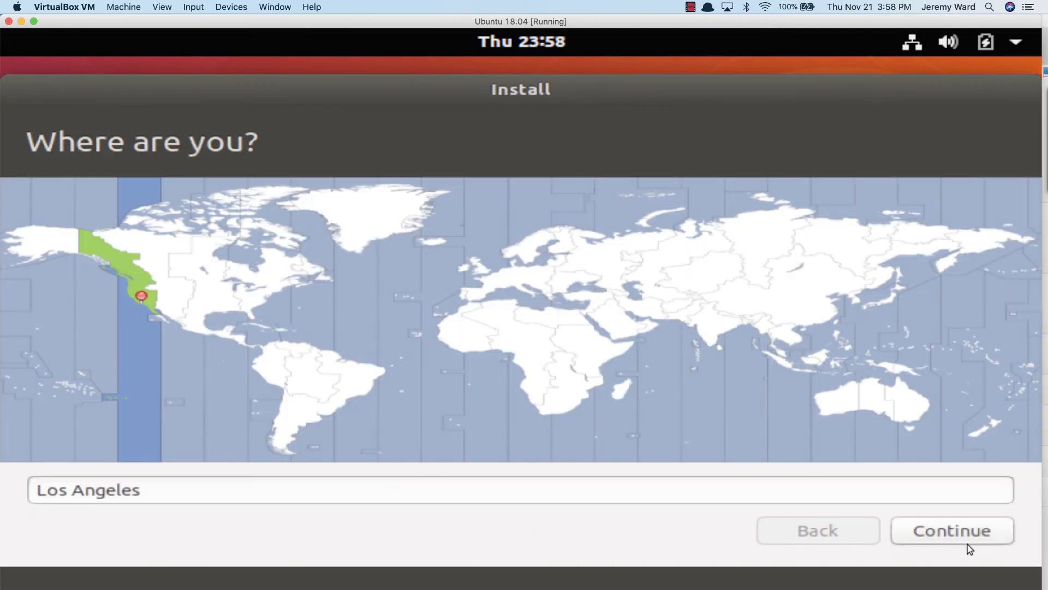
Keep the Los Angeles time zone, then enter the name, username and confirmed password to continue installing
{"action": "left_click", "coordinate": [958, 536]}
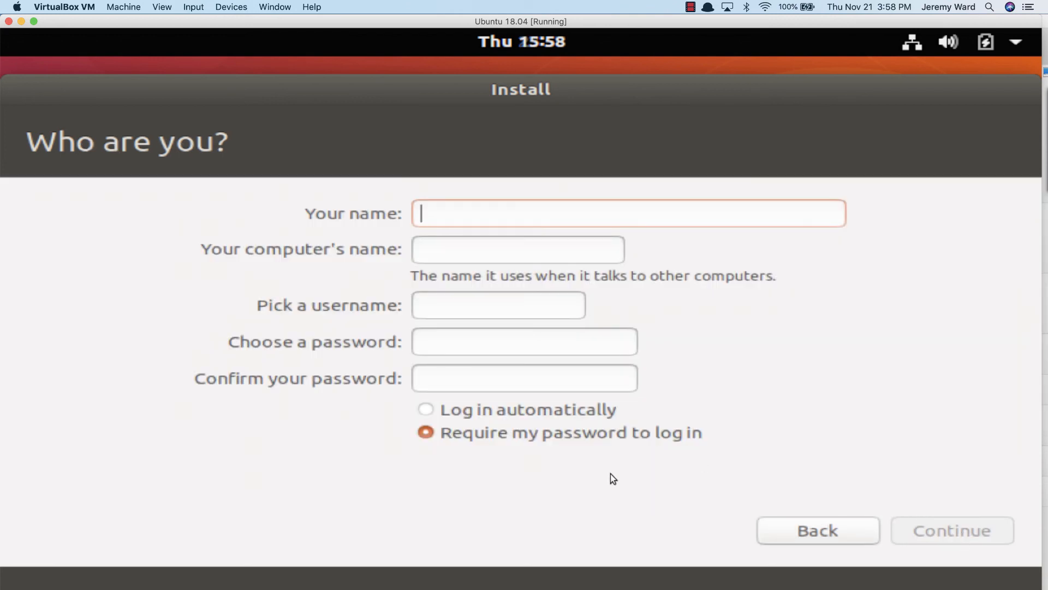
{"action": "type", "text": "OC Digital"}
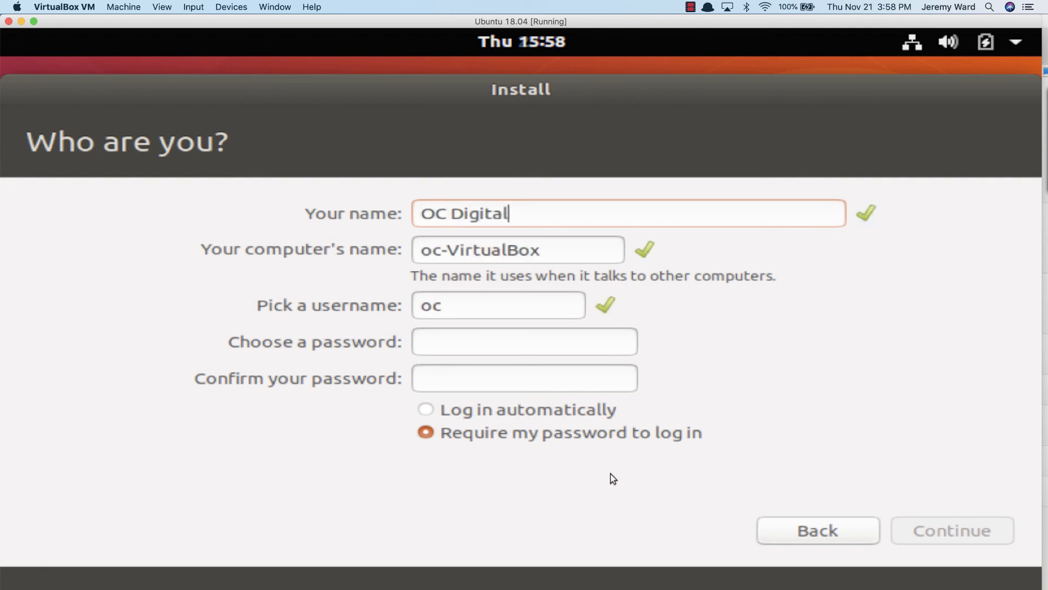
{"action": "left_click", "coordinate": [457, 346]}
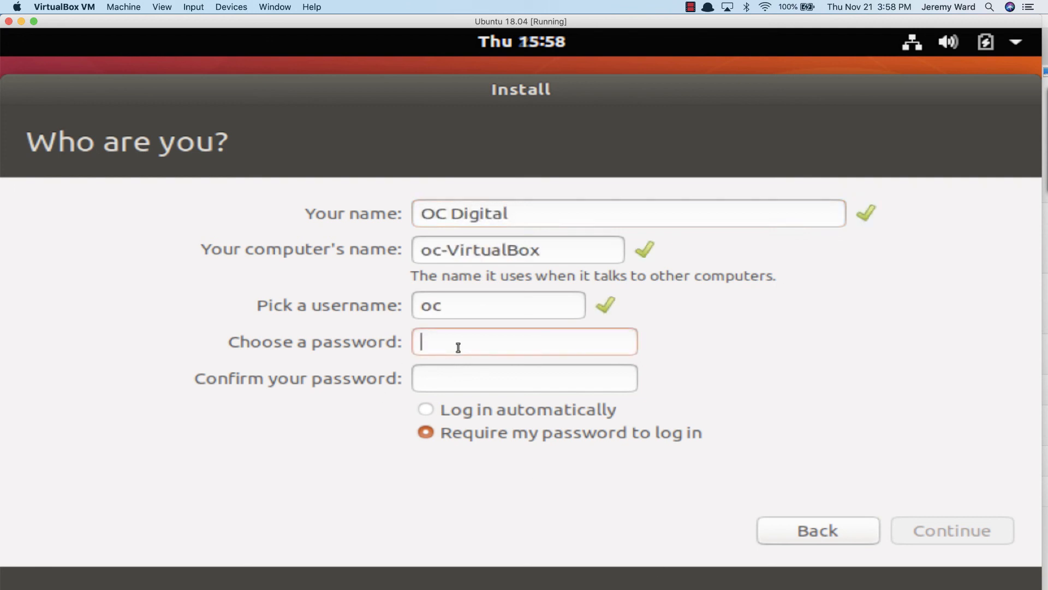
{"action": "type", "text": "●●●●●●●●●●●●●●●●"}
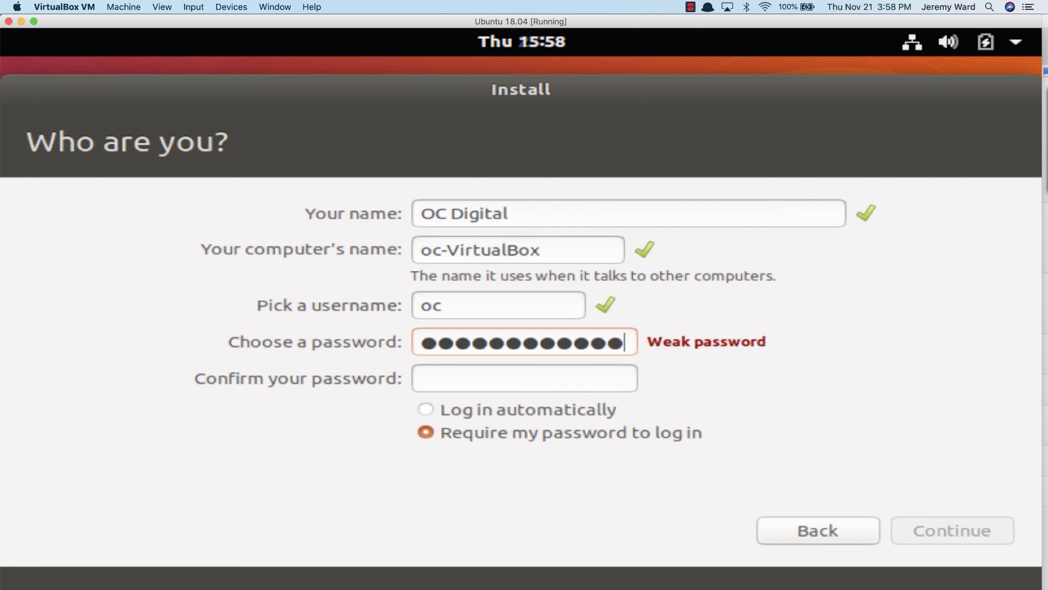
{"action": "key", "text": "Tab"}
{"action": "type", "text": "●●●●●●●●●●●●●●●●"}
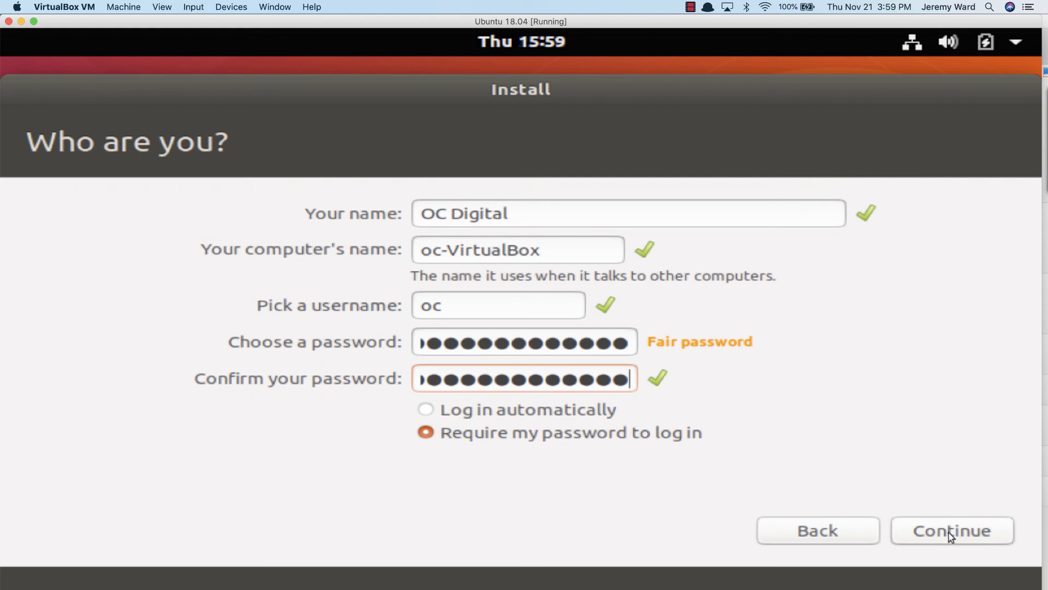
{"action": "left_click", "coordinate": [503, 309]}
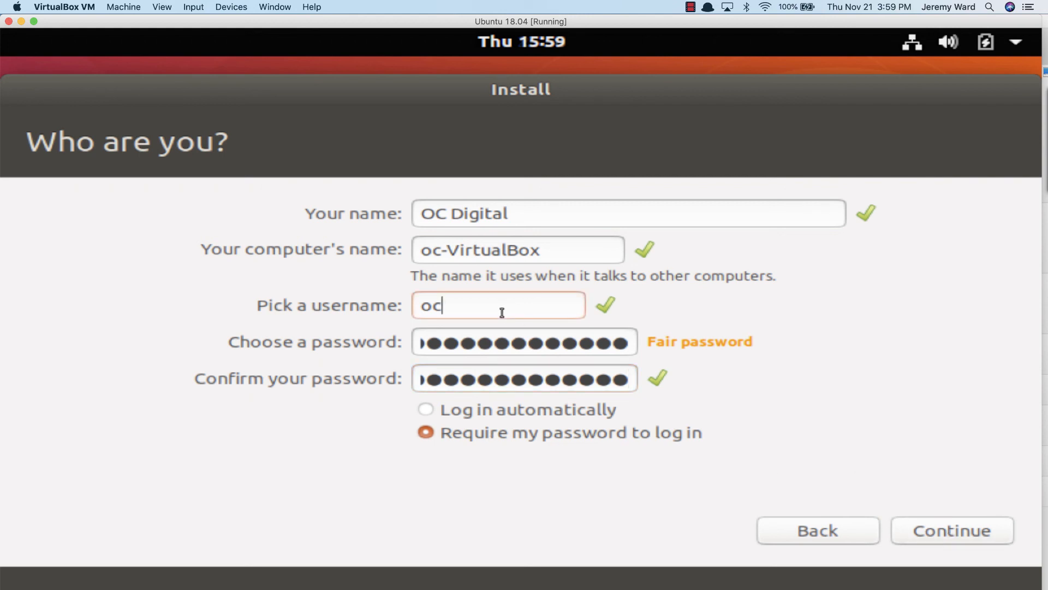
{"action": "type", "text": "digital"}
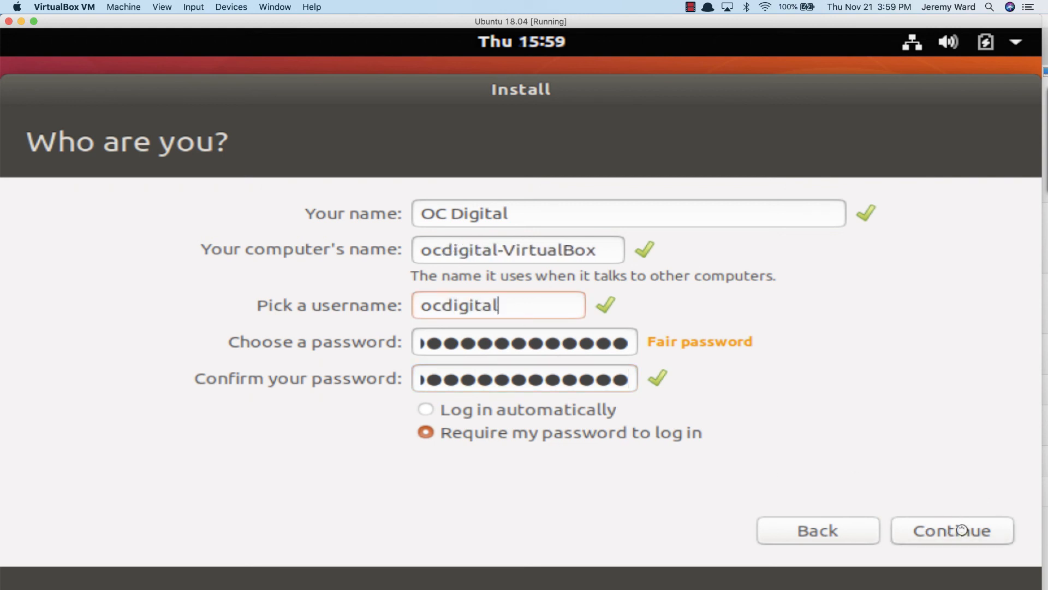
{"action": "left_click", "coordinate": [937, 530]}
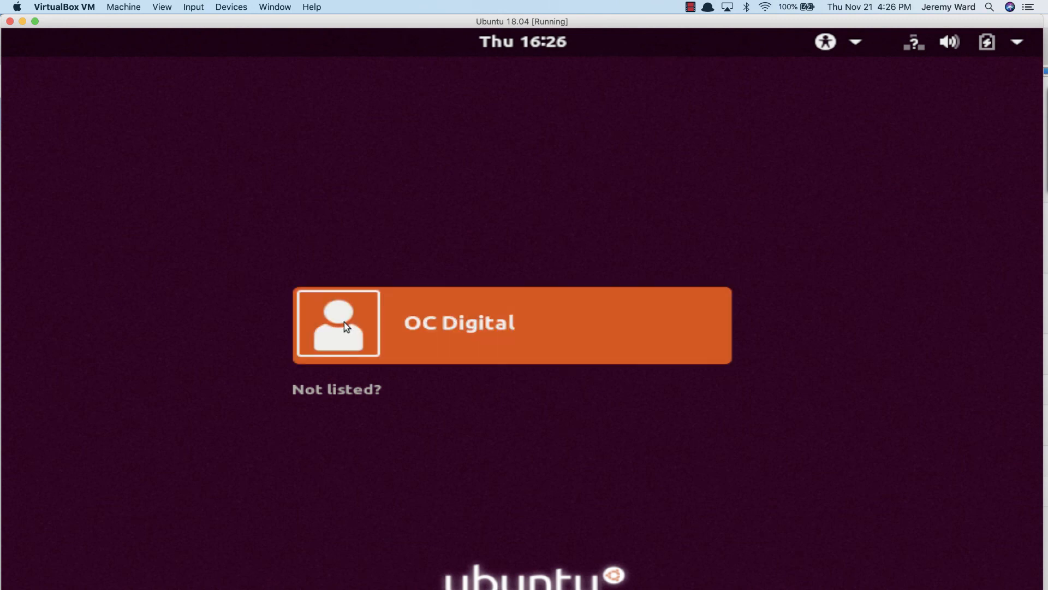
Sign in with the account password and advance the Welcome to Ubuntu tour to Livepatch
{"action": "left_click", "coordinate": [352, 349]}
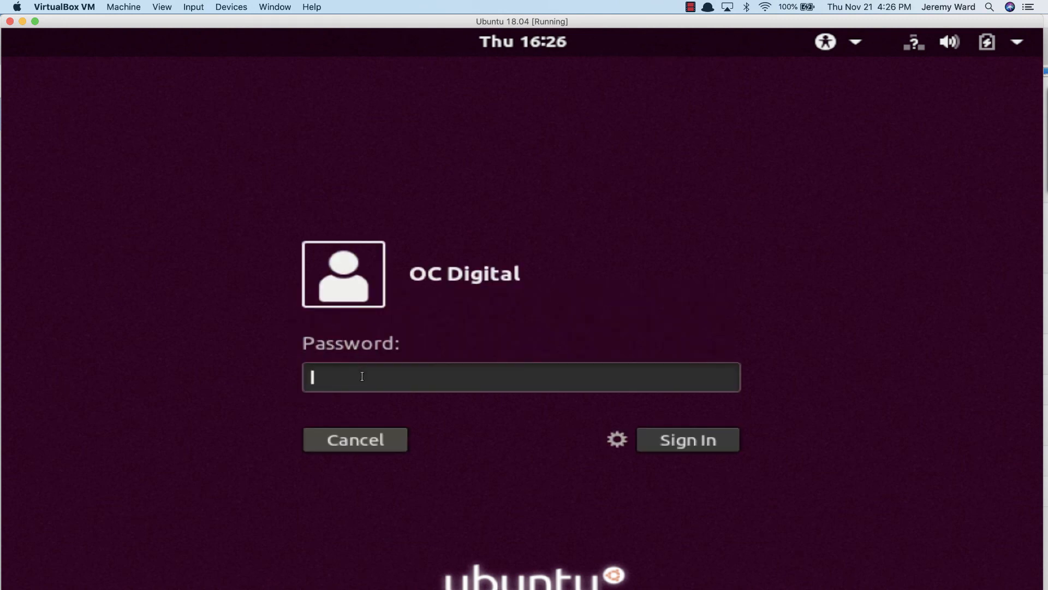
{"action": "type", "text": "●●●●●●●●●●●●"}
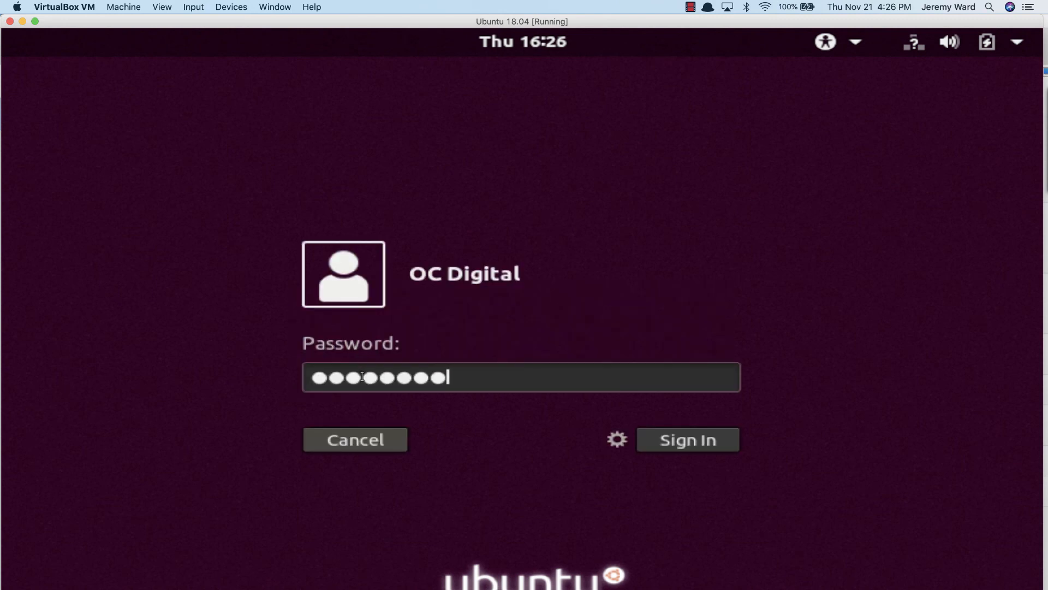
{"action": "type", "text": "●●●●●●●"}
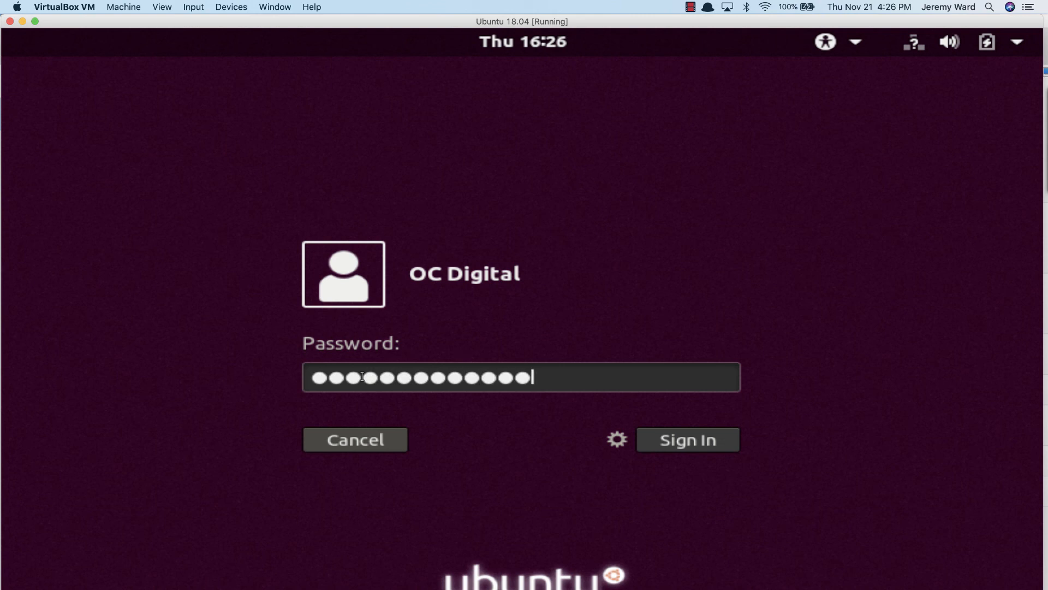
{"action": "left_click", "coordinate": [674, 443]}
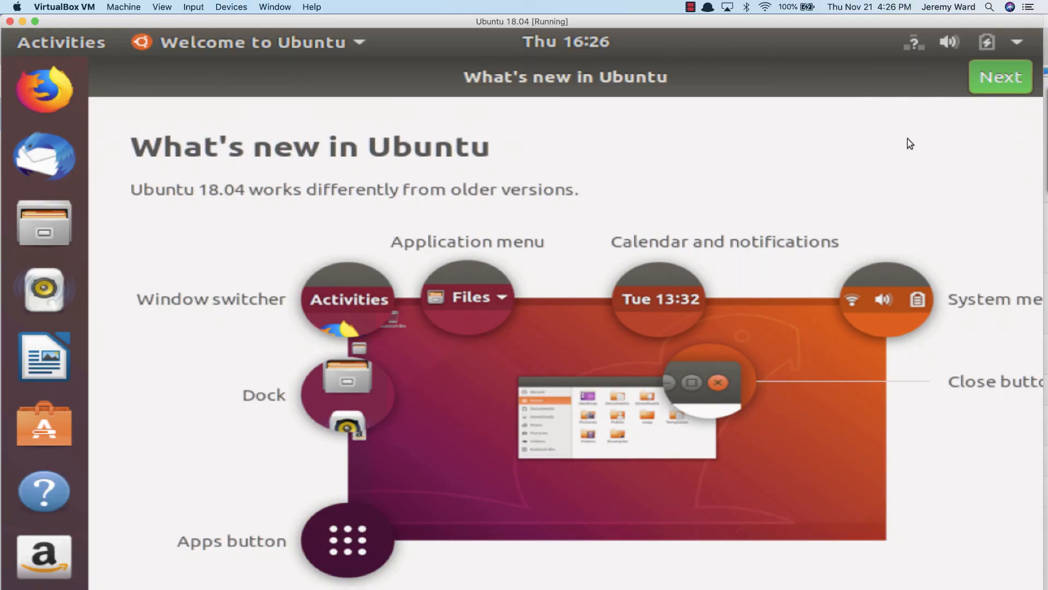
{"action": "left_click", "coordinate": [980, 83]}
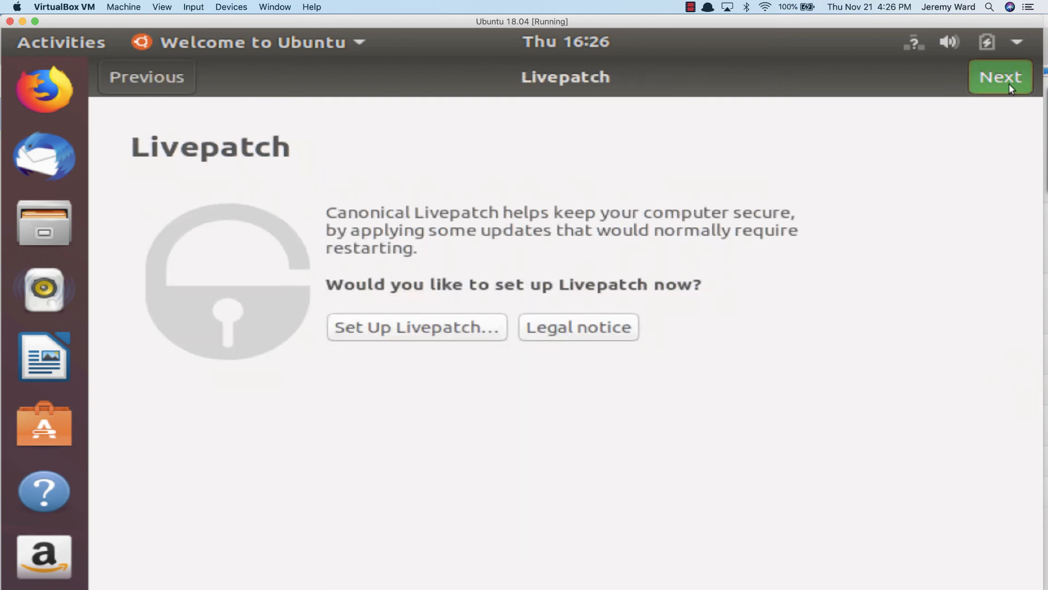